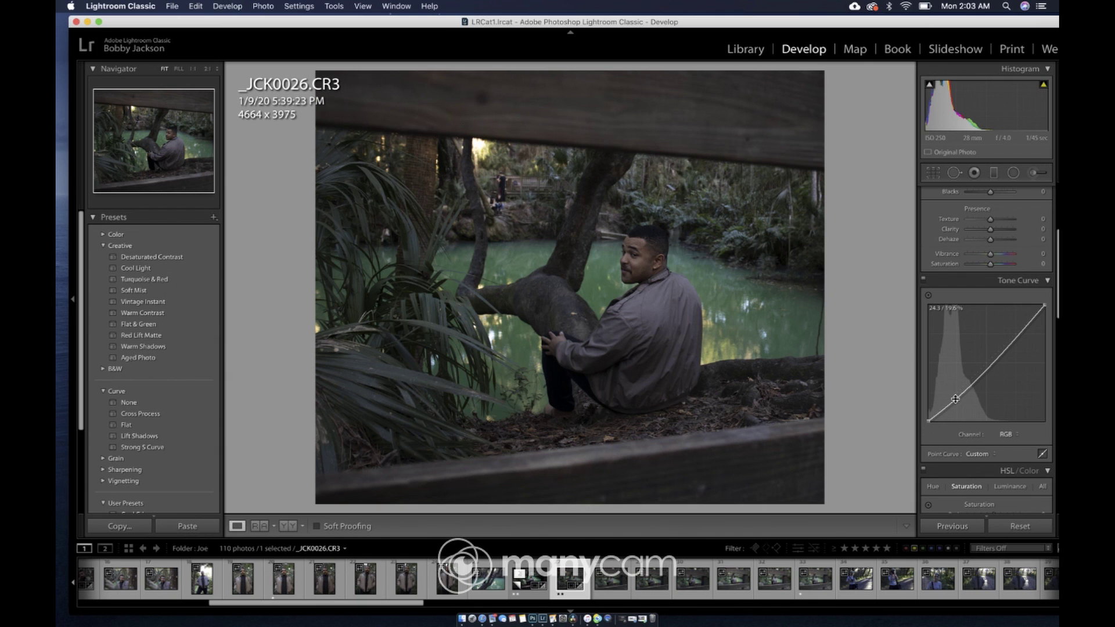
- Raise the upper part of the RGB tone curve to about 70% input and 79% output to form an S-curve
left_click_drag(1013, 340, 1011, 328)
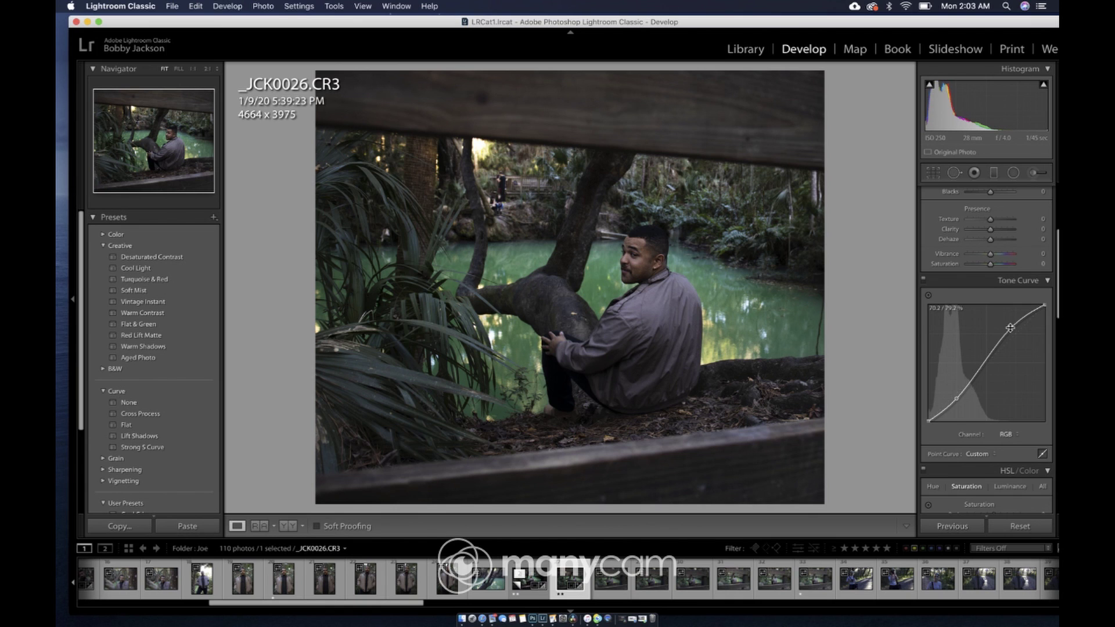
- Adjust the basic tone by setting Highlights to +57, Shadows to +45 and Blacks to −54
scroll(1014, 328, "up", 5)
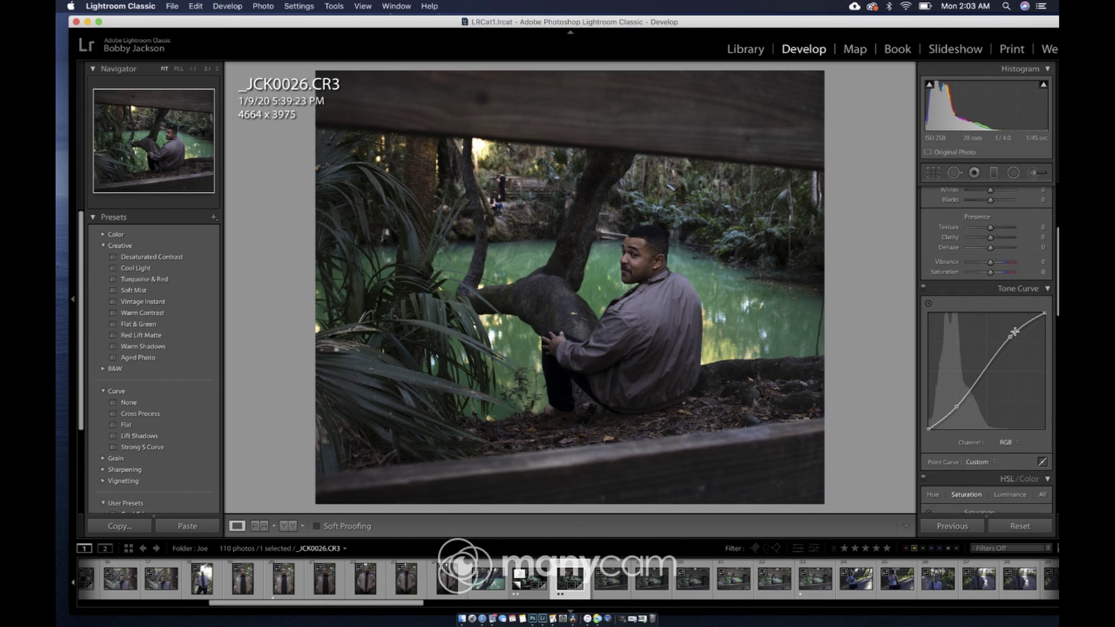
scroll(1016, 328, "up", 2)
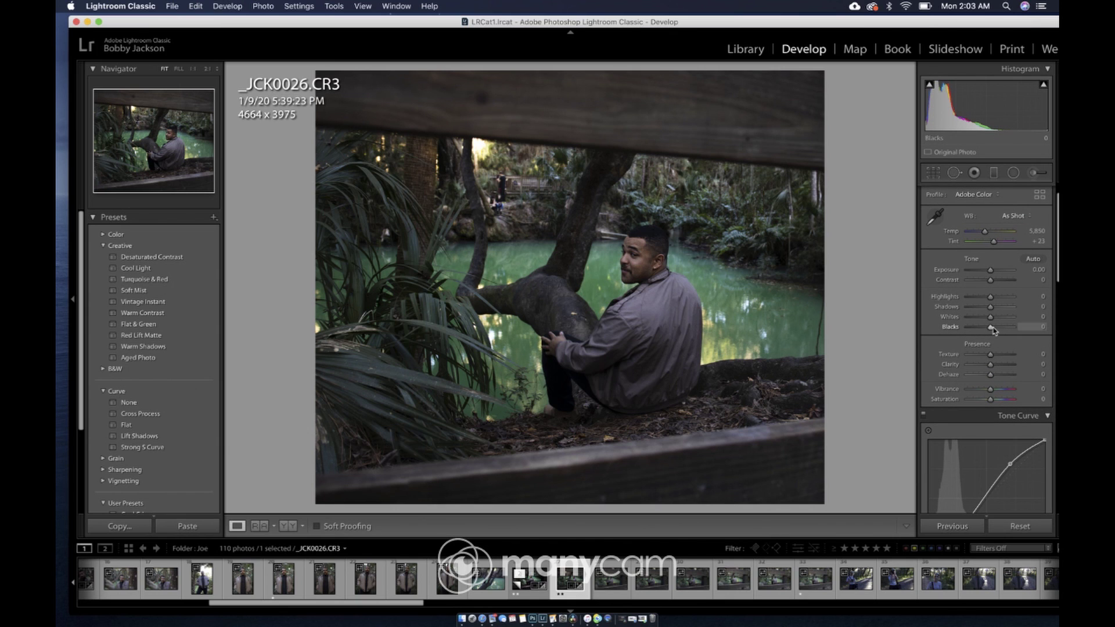
left_click_drag(990, 331, 983, 333)
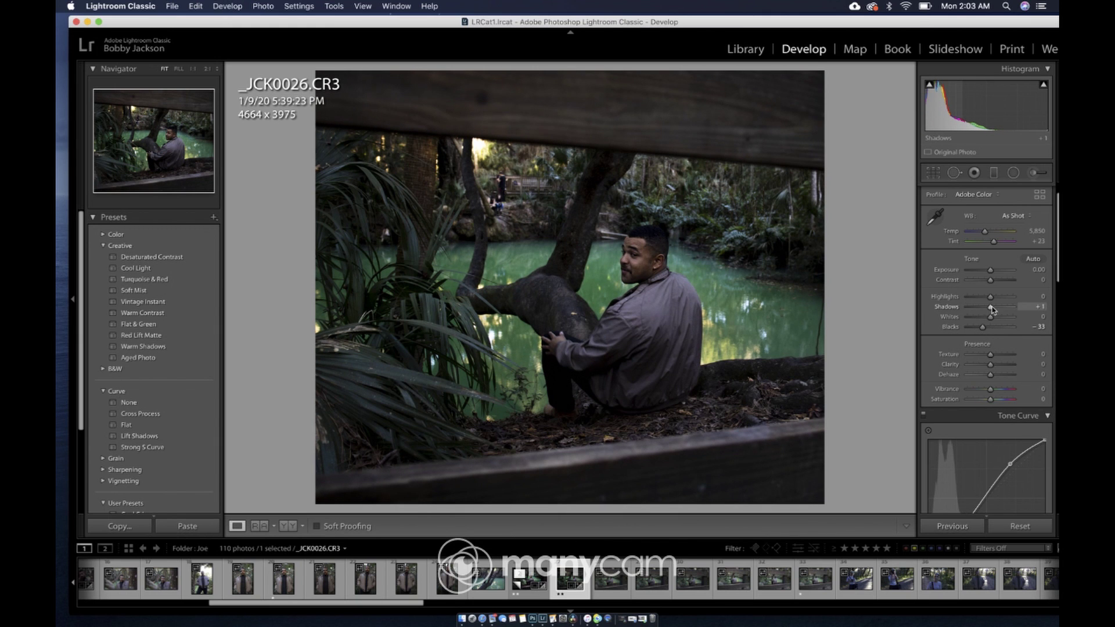
left_click_drag(991, 301, 999, 300)
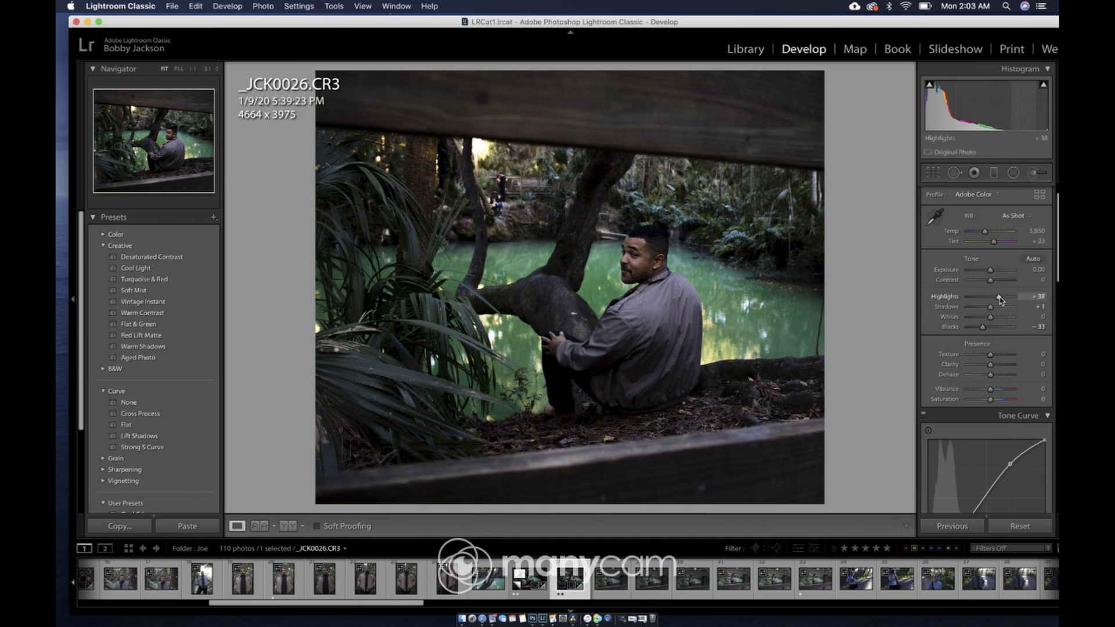
left_click_drag(1000, 300, 1005, 301)
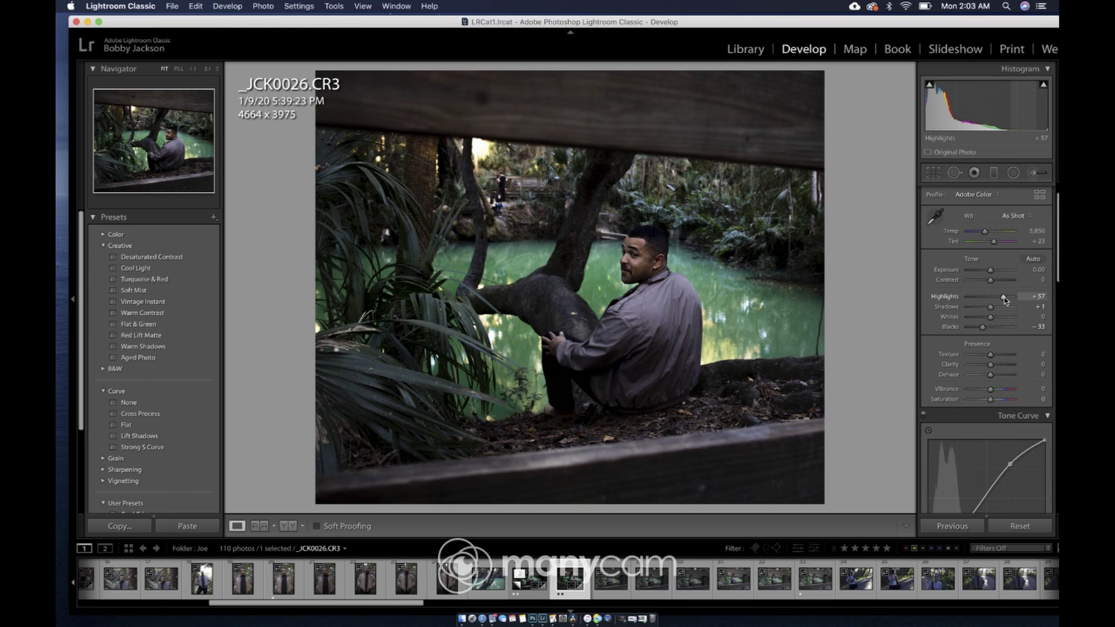
left_click_drag(990, 307, 1000, 307)
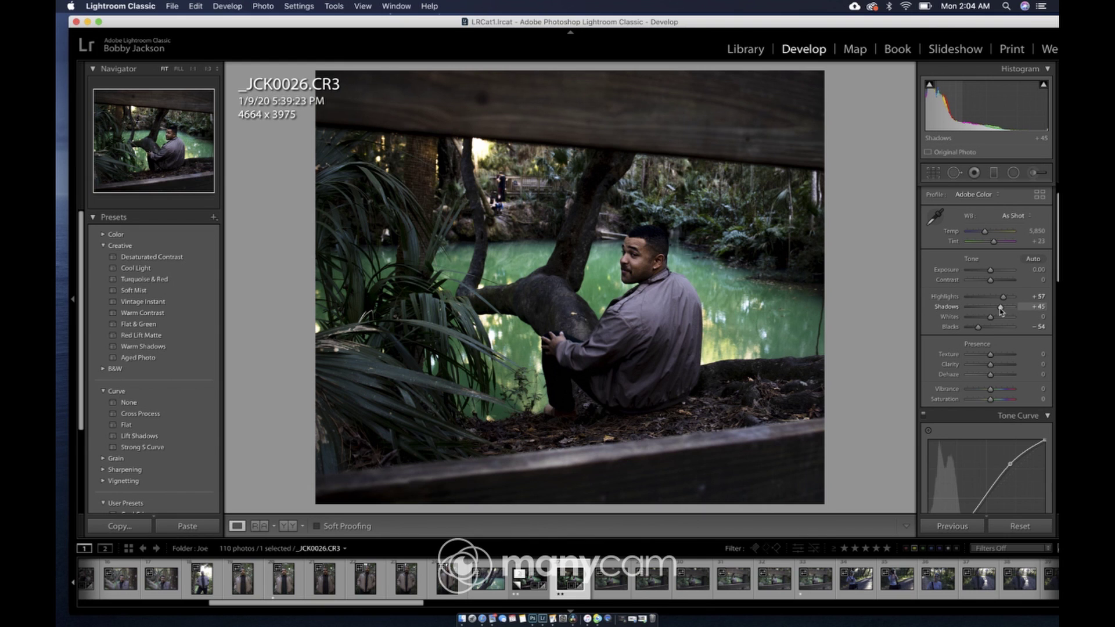
- Set Dehaze to +26 and rebalance the dark tones with Shadows at +19 and Blacks at −31
left_click_drag(990, 375, 998, 378)
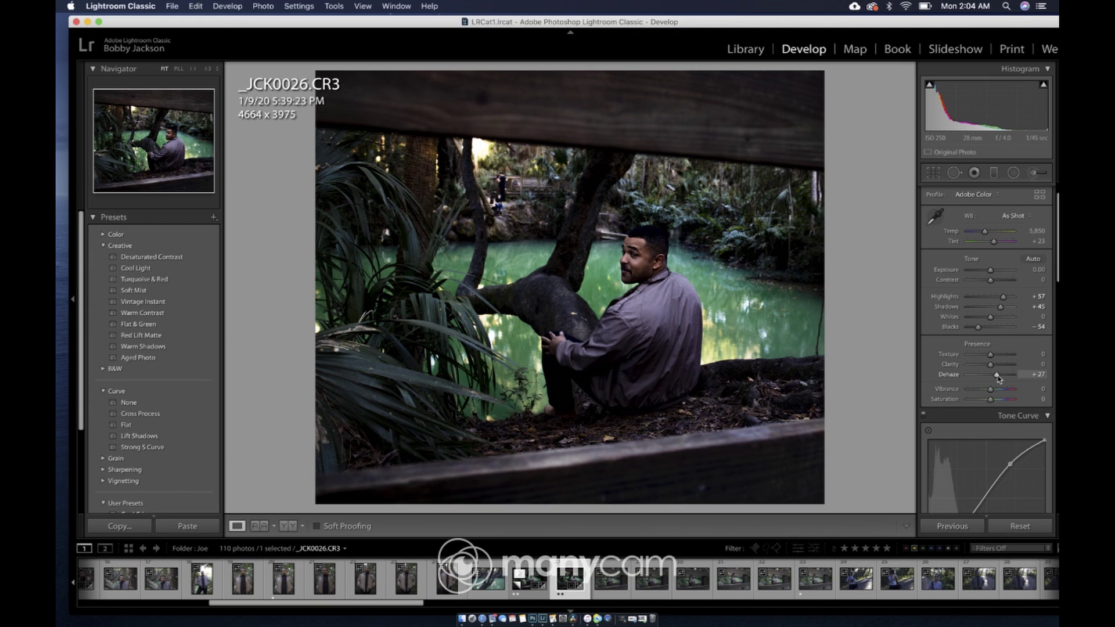
double_click(997, 376)
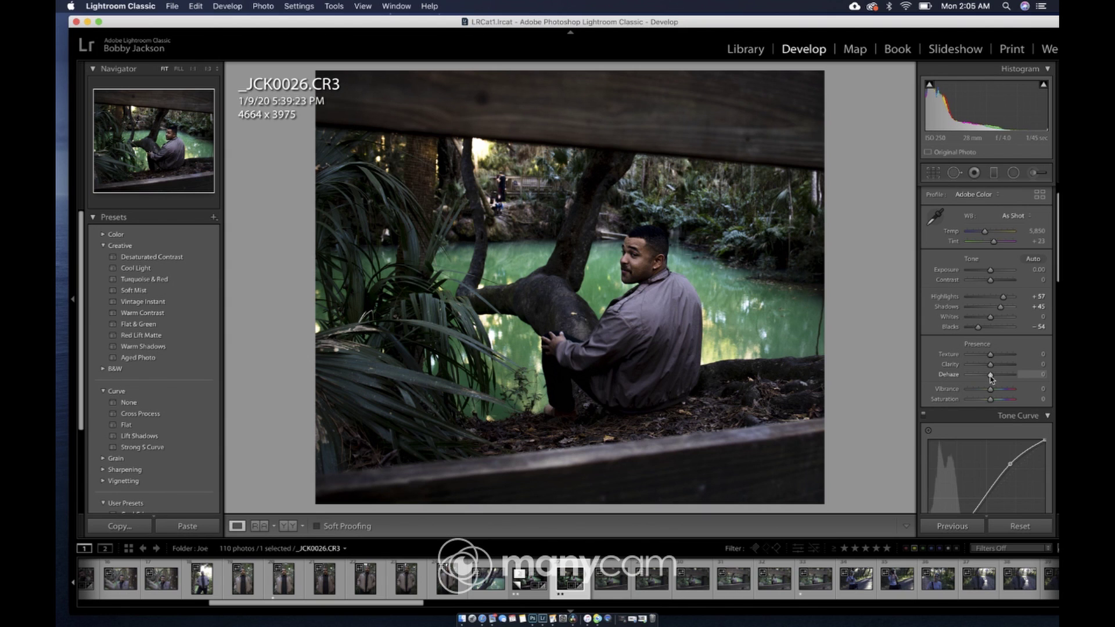
left_click_drag(991, 376, 998, 376)
double_click(953, 306)
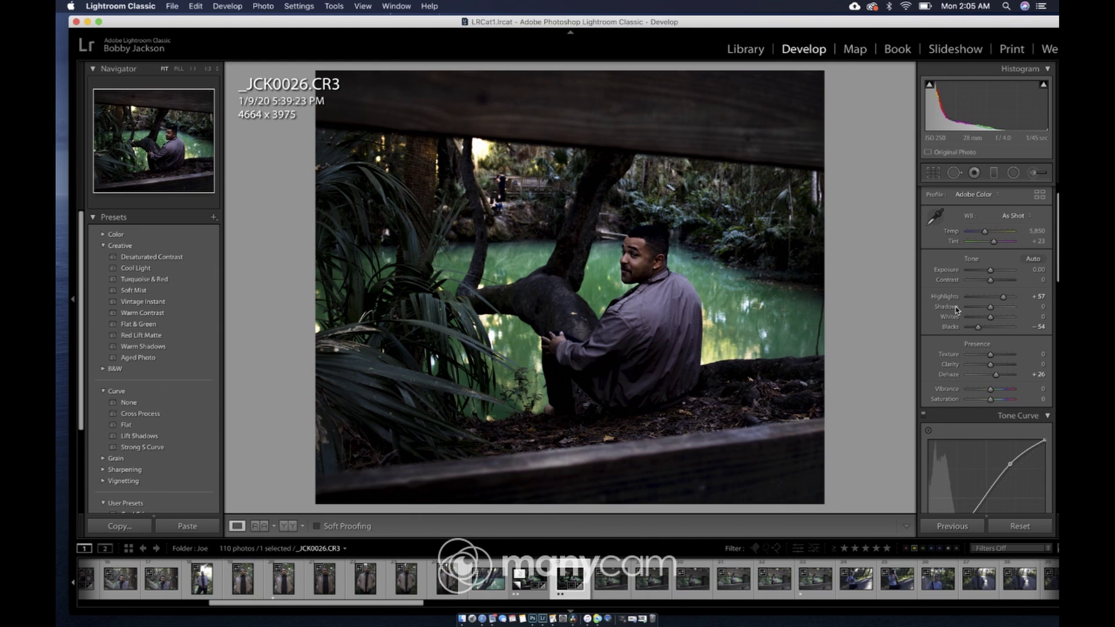
left_click_drag(978, 329, 996, 311)
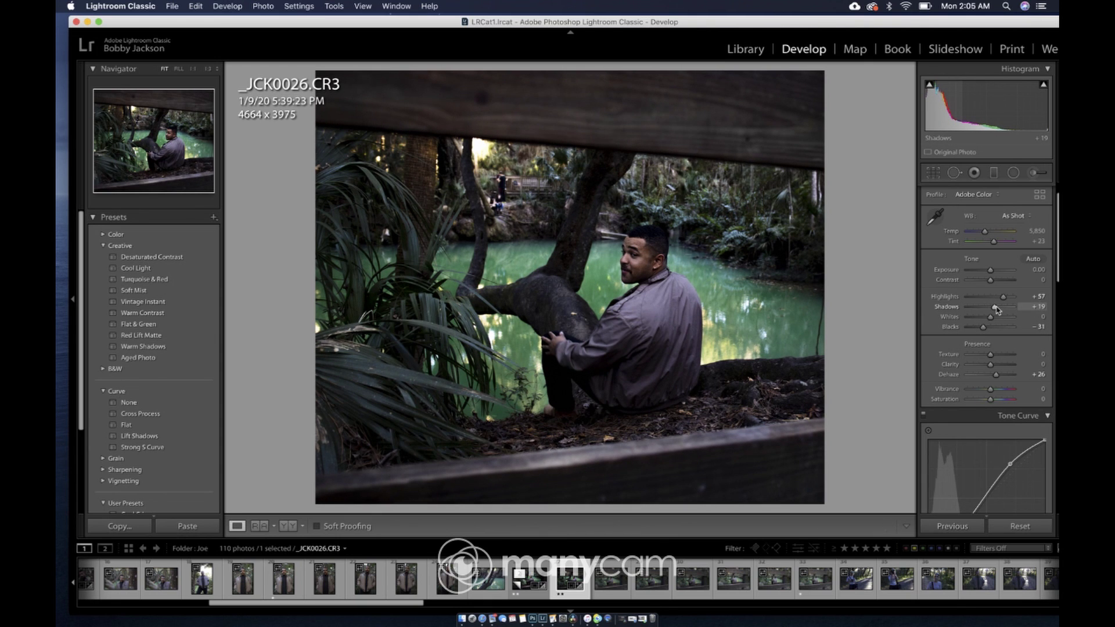
- Compare the photo before and after the edits side by side, and return to the single-photo view
scroll(987, 332, "down", 2)
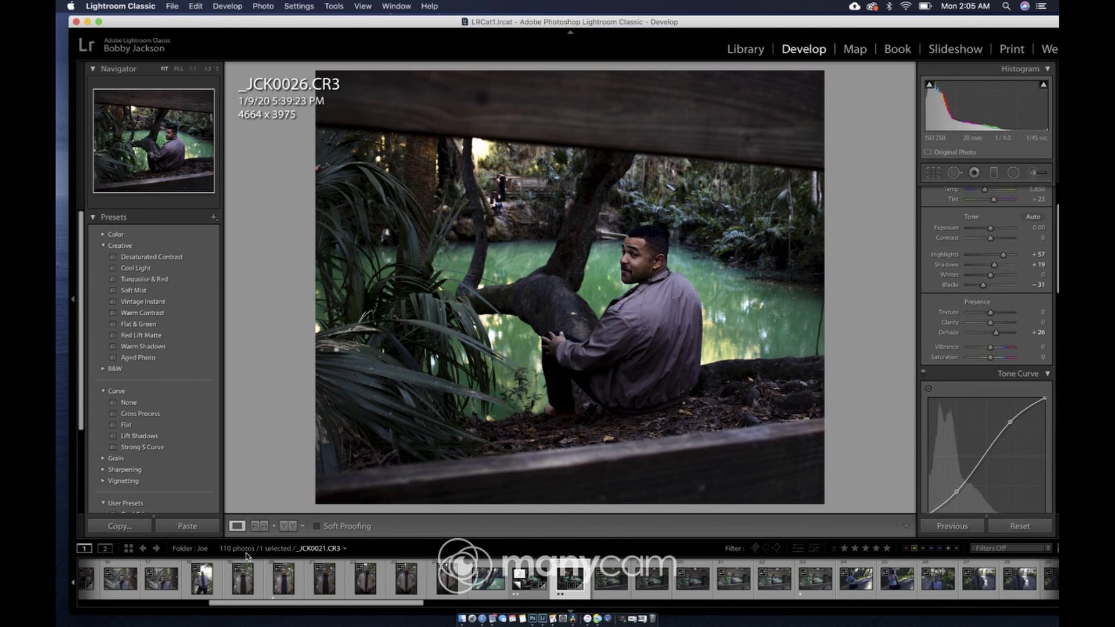
left_click(288, 526)
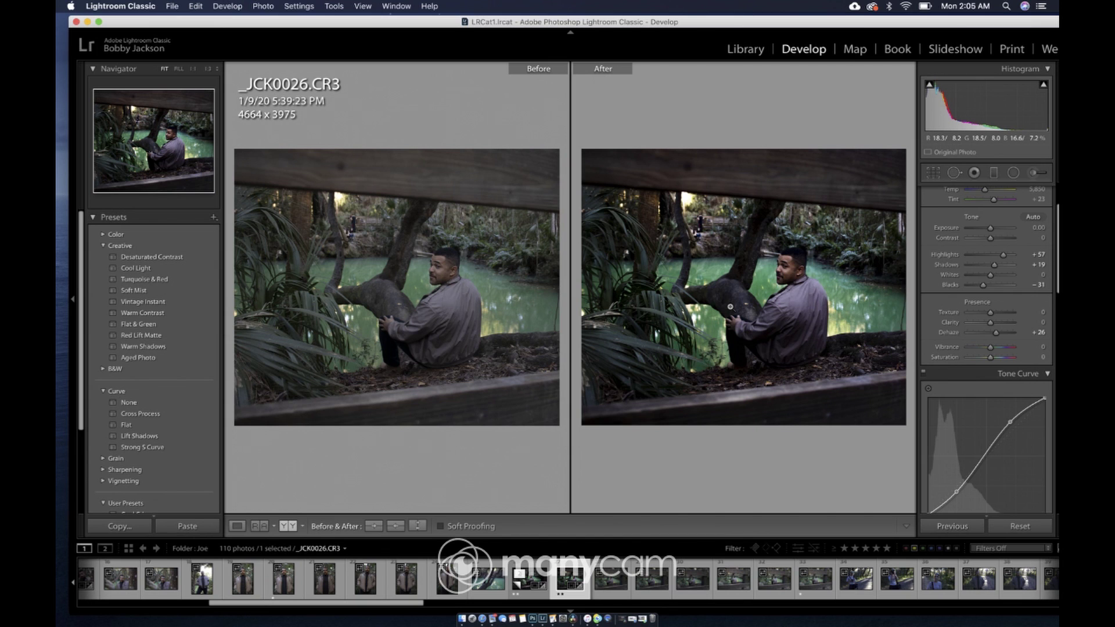
left_click(238, 528)
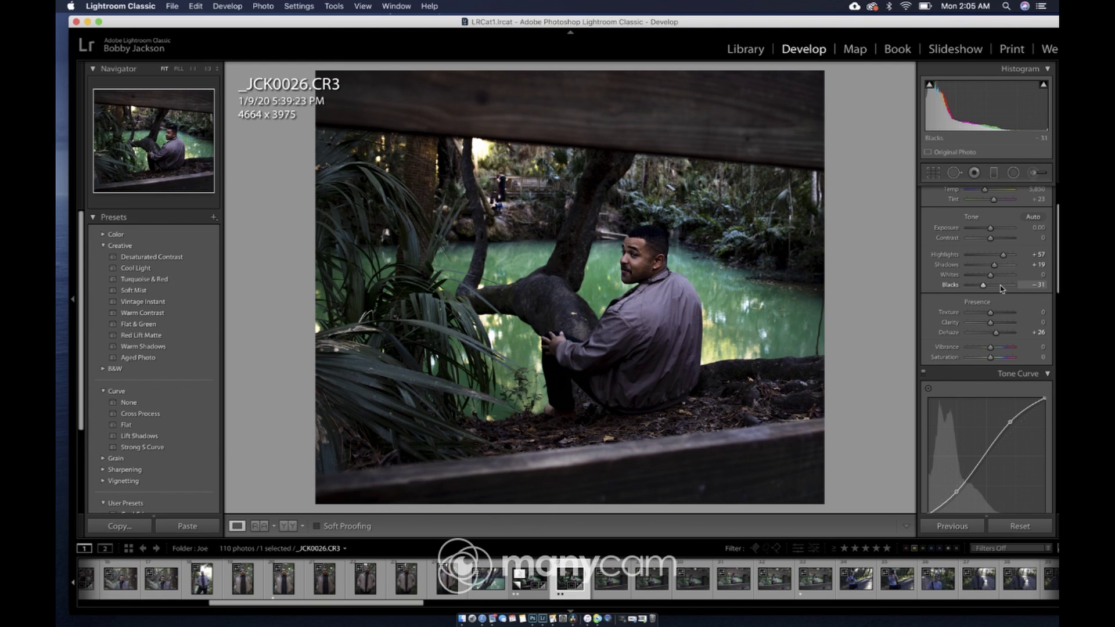
- Brighten the foliage colours by setting Green luminance to +63 and Yellow luminance to +62
scroll(1001, 289, "down", 10)
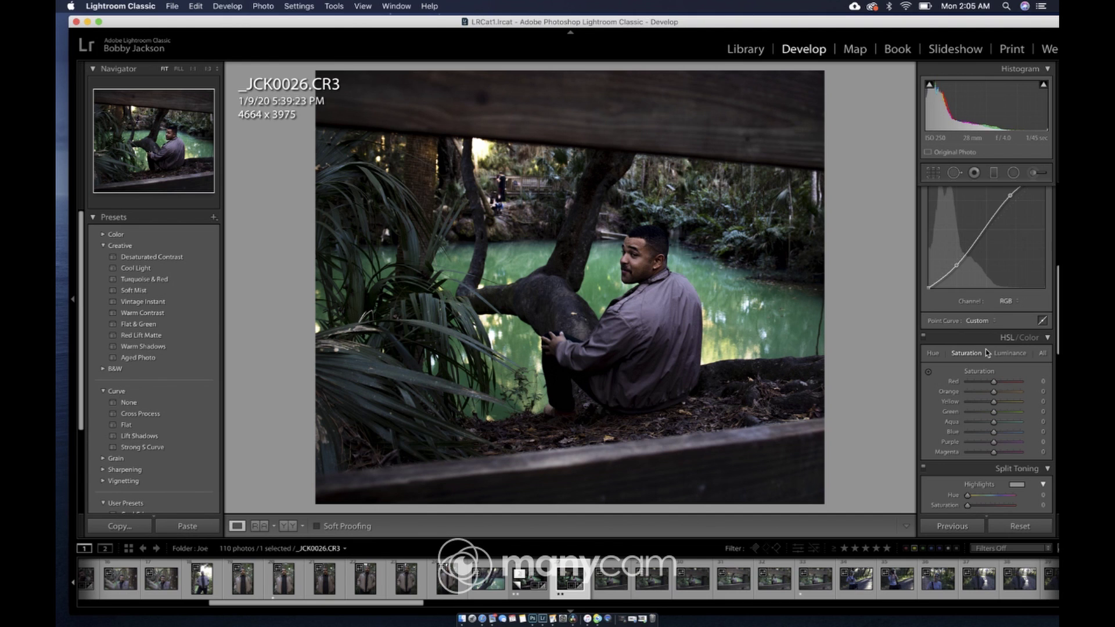
left_click(1009, 355)
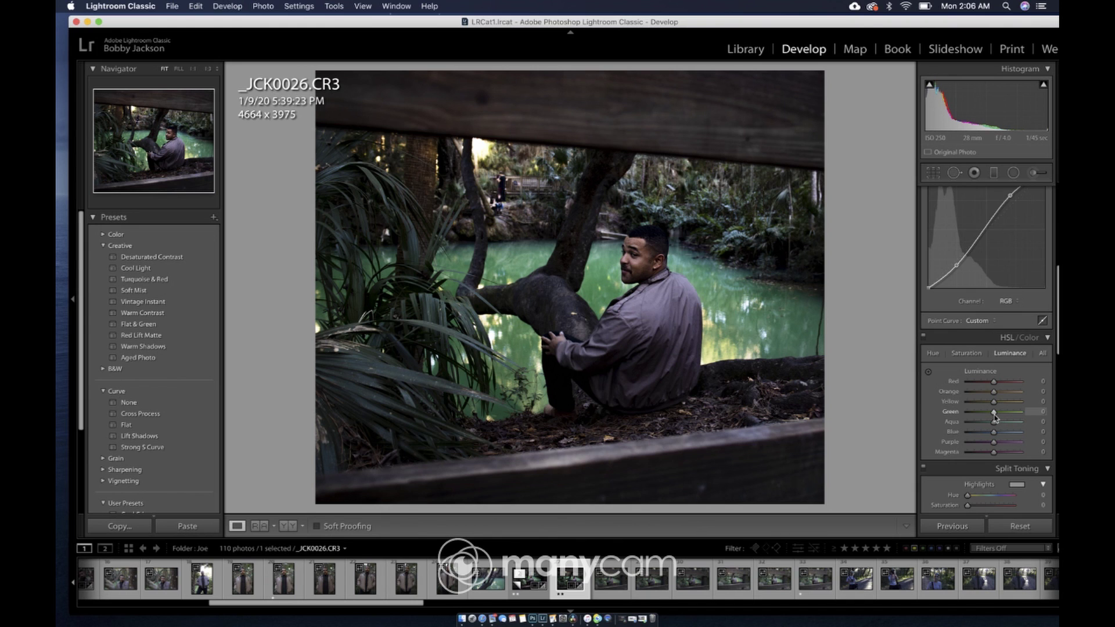
left_click_drag(995, 415, 958, 423)
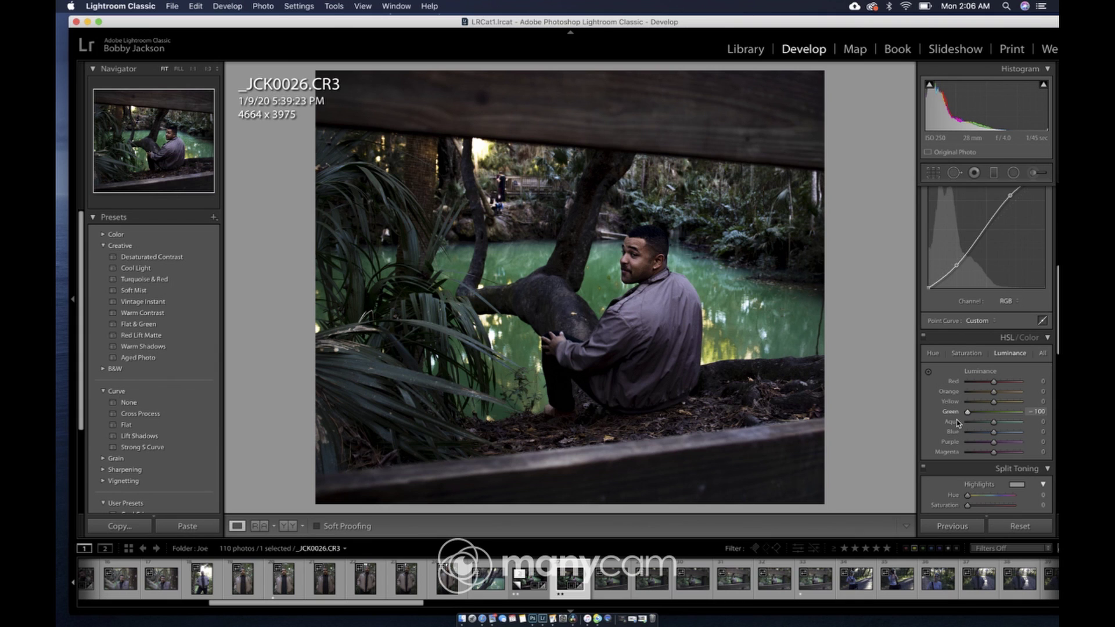
left_click_drag(959, 423, 1012, 413)
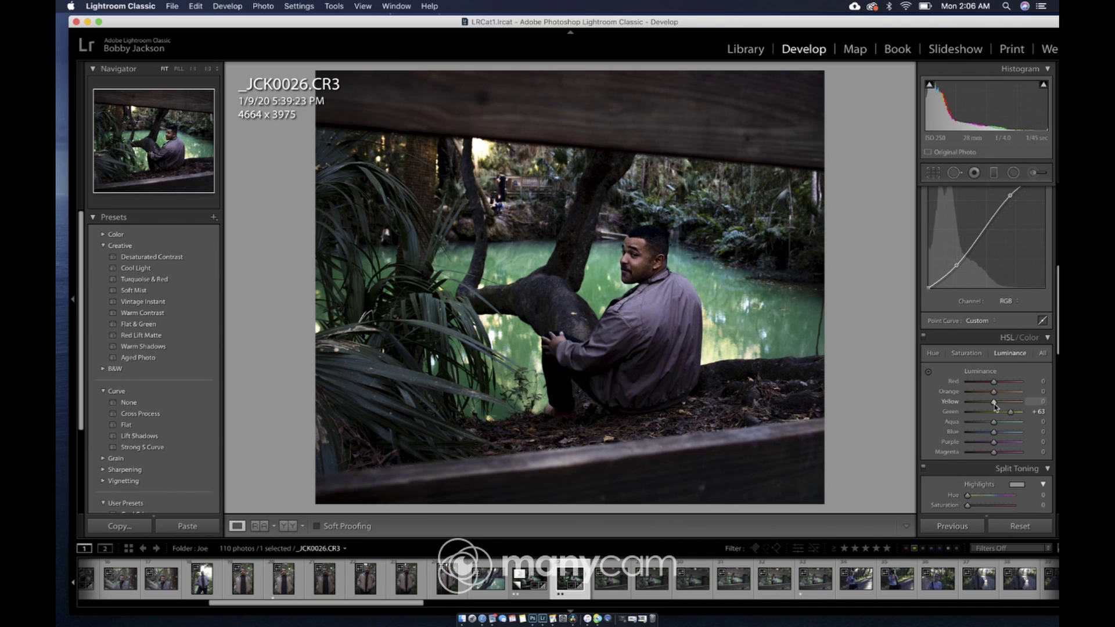
left_click_drag(995, 406, 1010, 407)
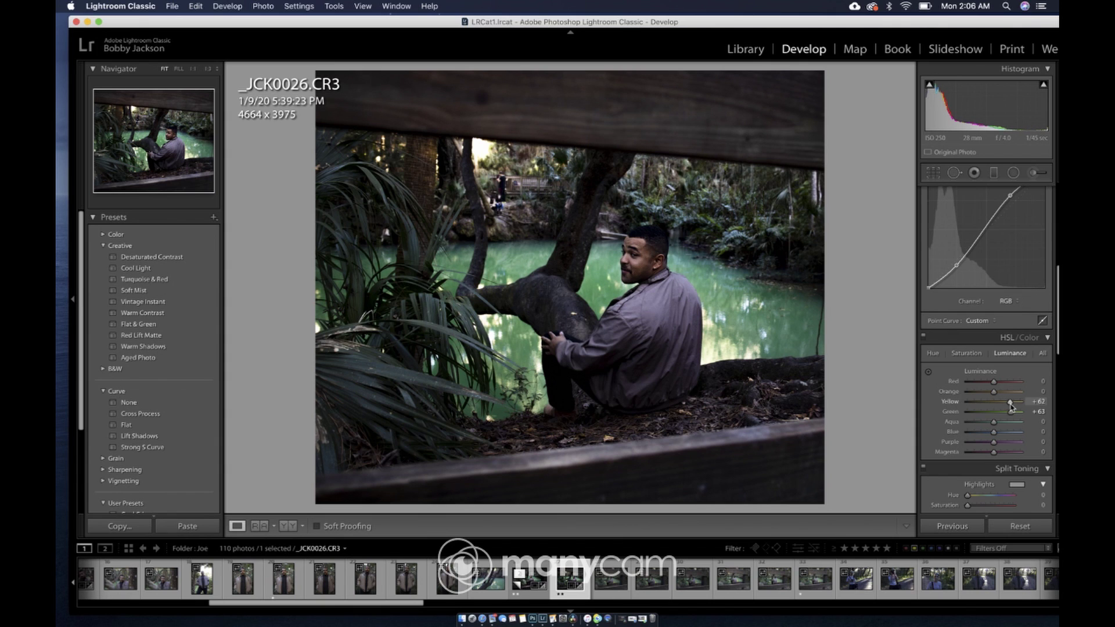
- Set the HSL saturation of Green to +34 and of Yellow to −100
left_click(966, 353)
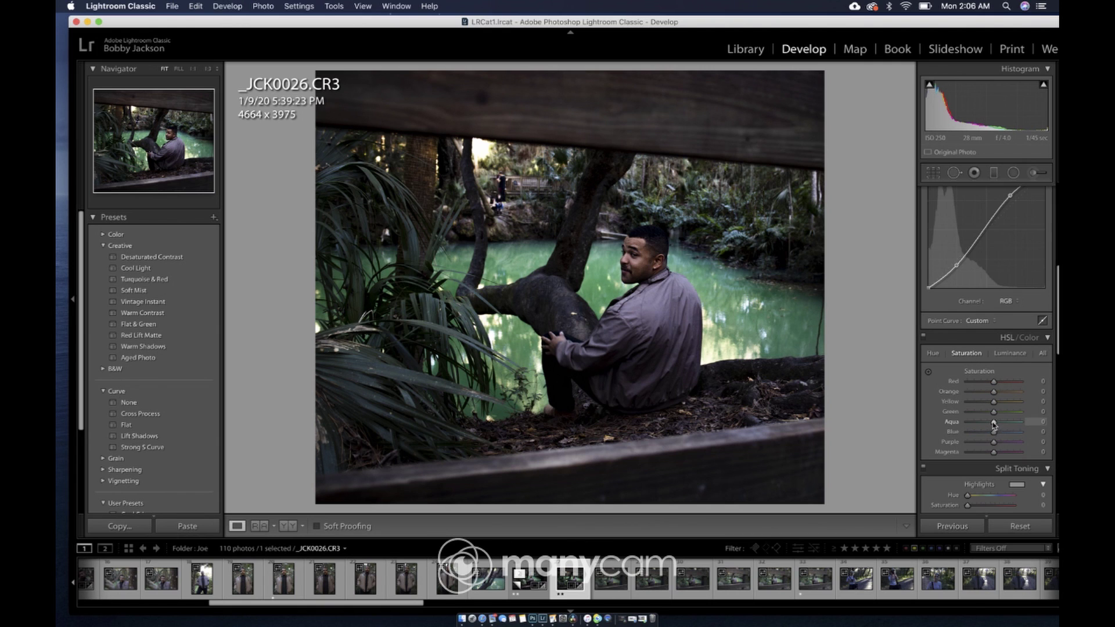
left_click_drag(993, 414, 1034, 418)
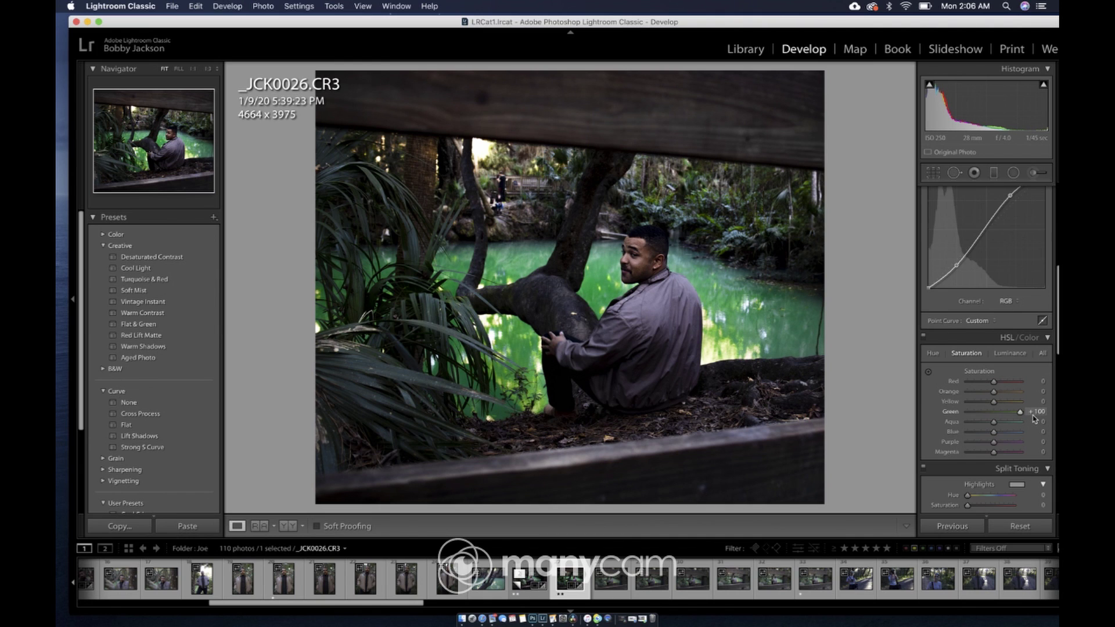
left_click_drag(1034, 419, 901, 415)
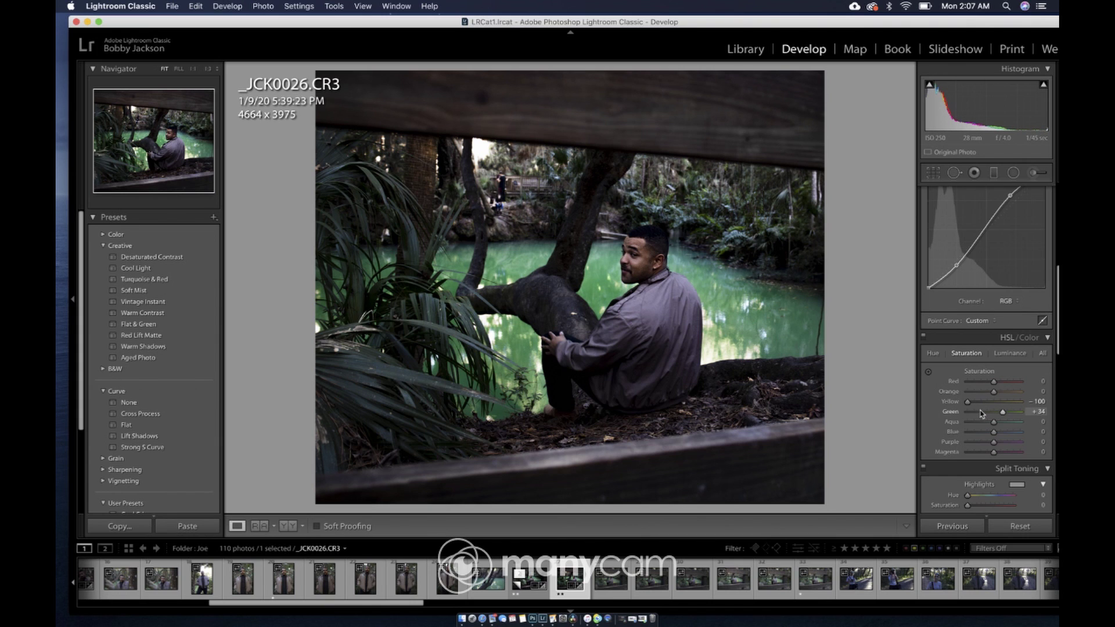
left_click_drag(968, 401, 796, 418)
- Brighten the warm tones by setting Orange luminance to +65 and Red luminance to +52
left_click(1010, 353)
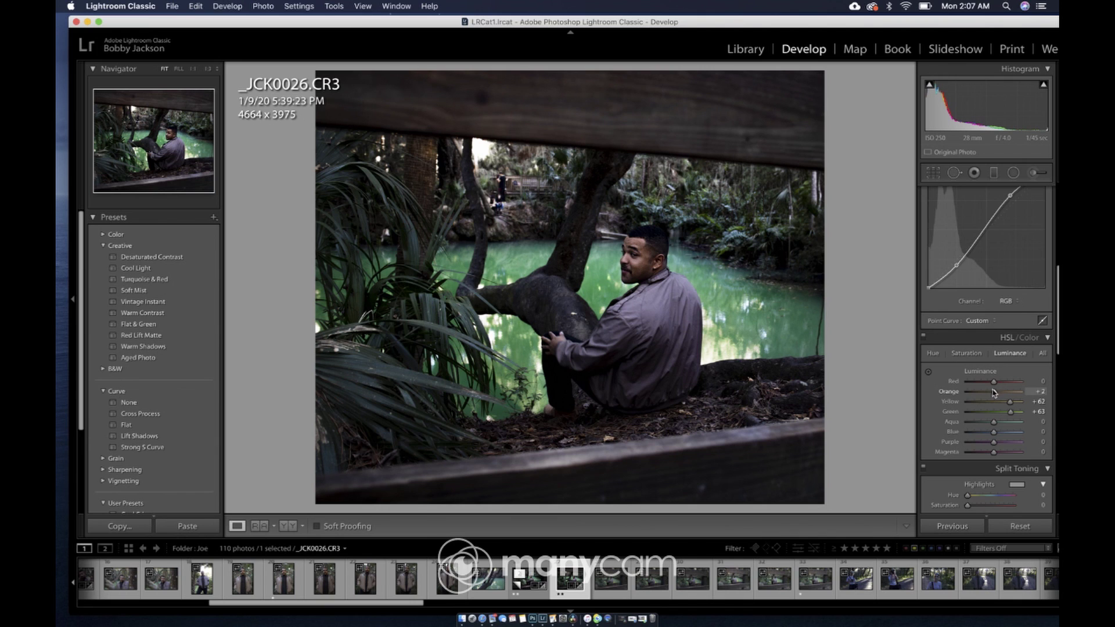
mouse_move(994, 391)
left_mouse_down()
mouse_move(982, 395)
mouse_move(1014, 395)
left_mouse_up()
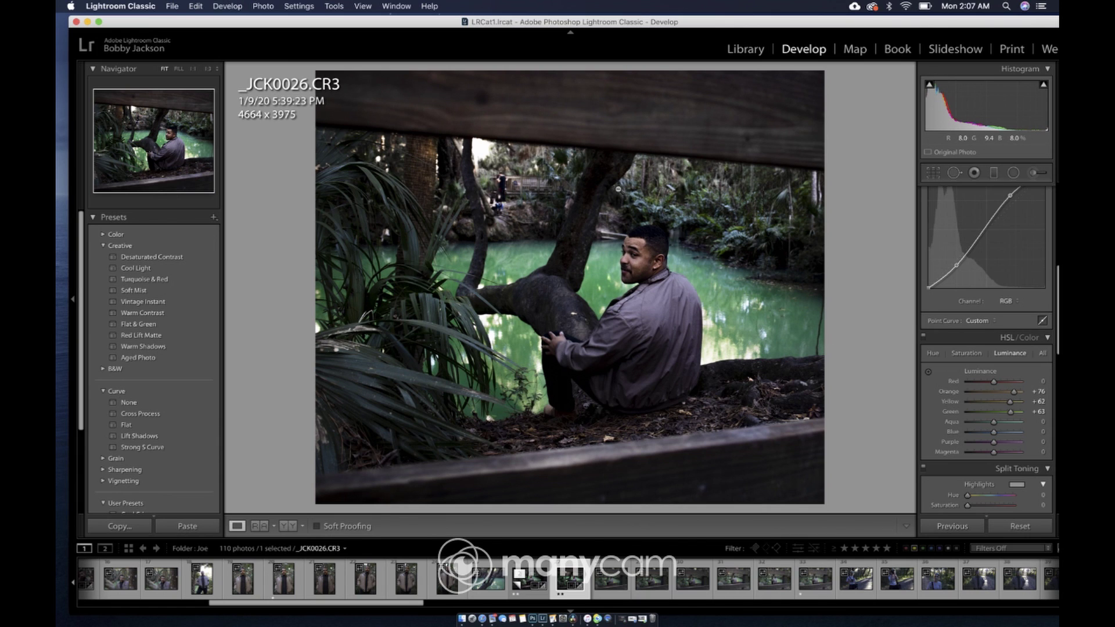
left_click_drag(1014, 393, 1011, 398)
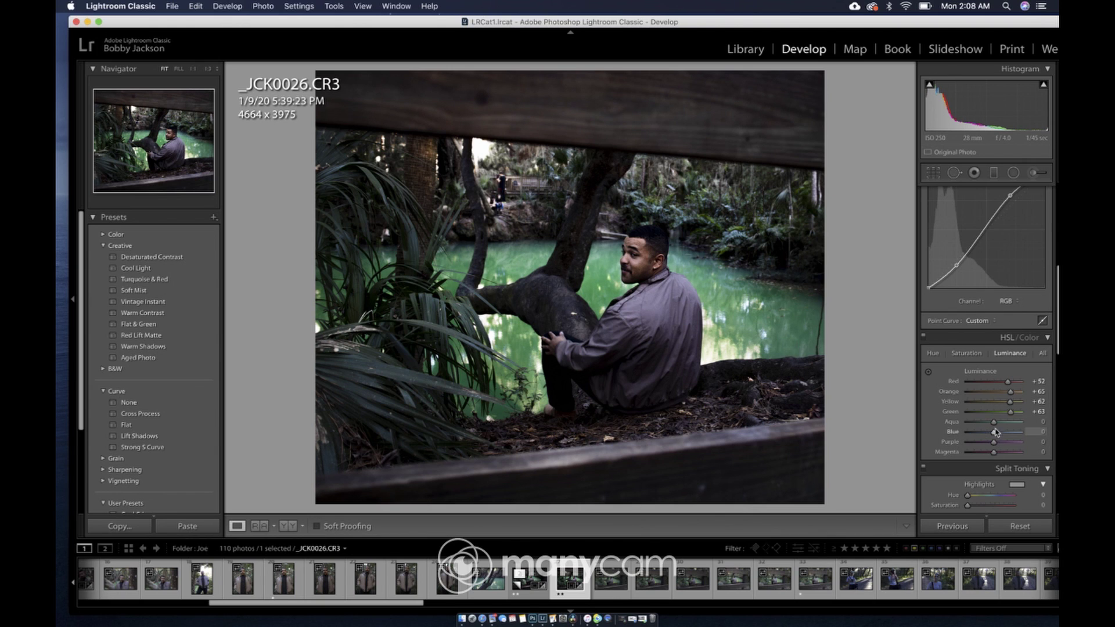
- Set Blue luminance to +70 and Purple luminance to +37, and try a Magenta luminance change before resetting it to 0
left_click_drag(993, 432, 957, 435)
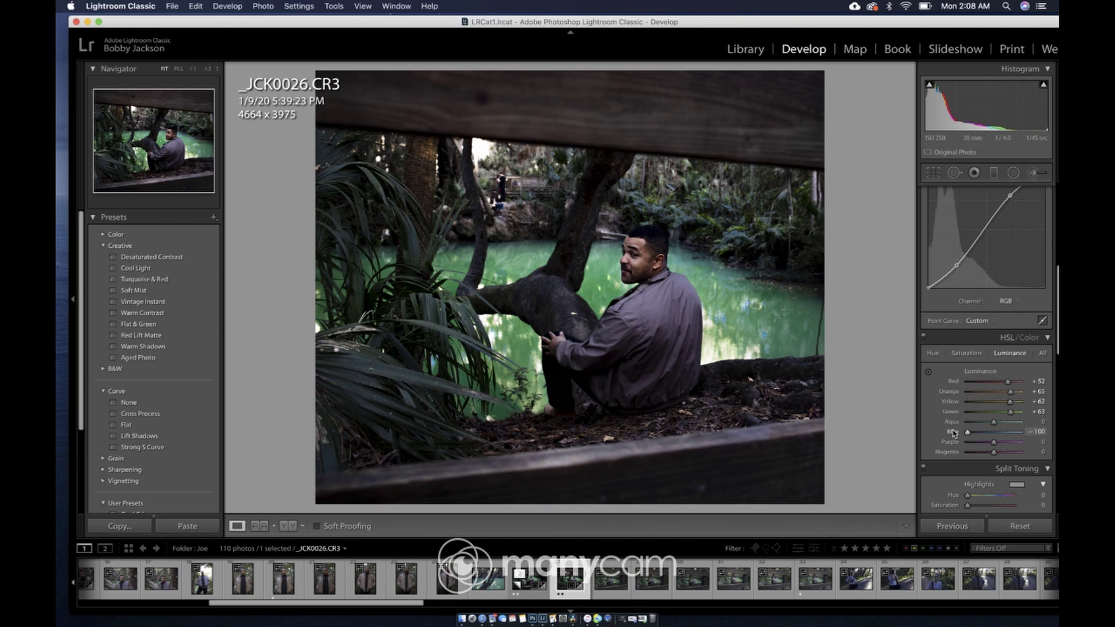
left_click_drag(968, 432, 1015, 432)
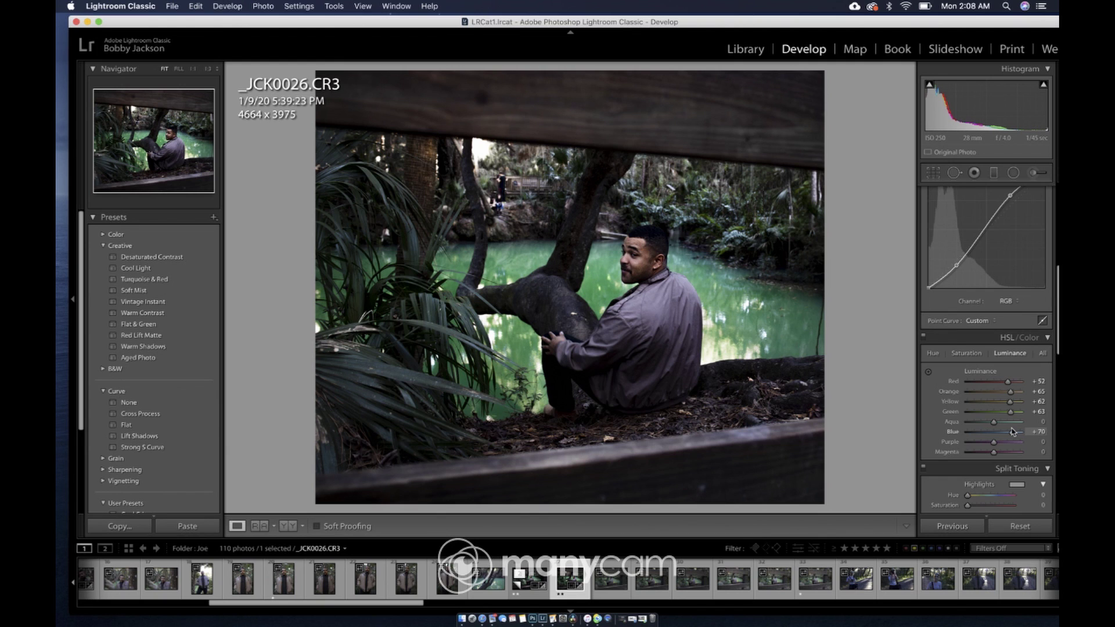
left_click_drag(994, 443, 1021, 462)
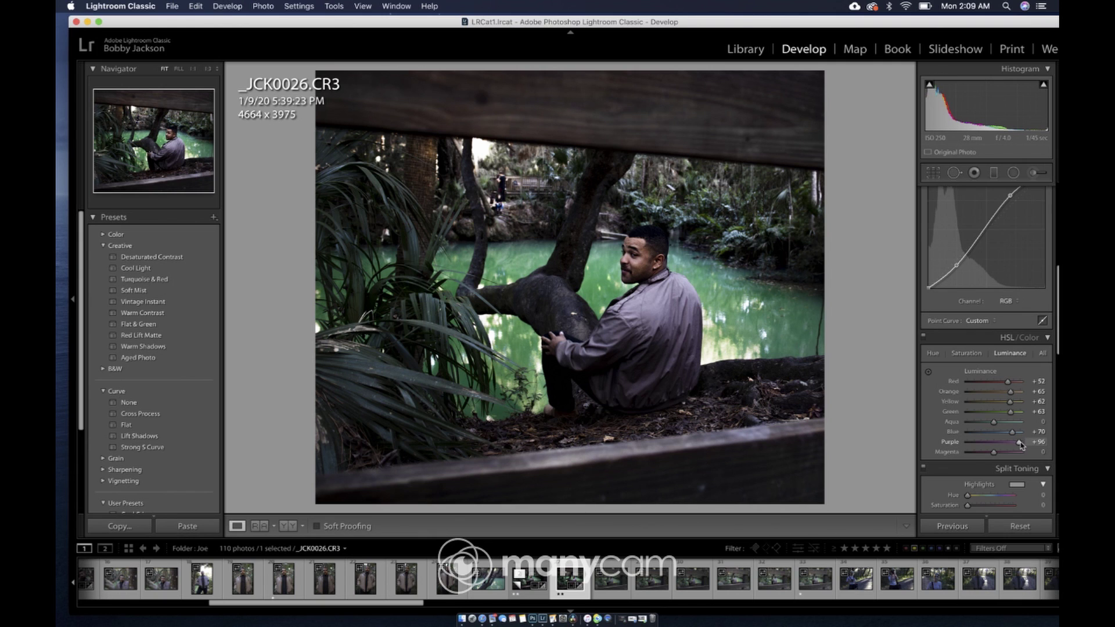
left_click_drag(1018, 442, 995, 455)
double_click(948, 452)
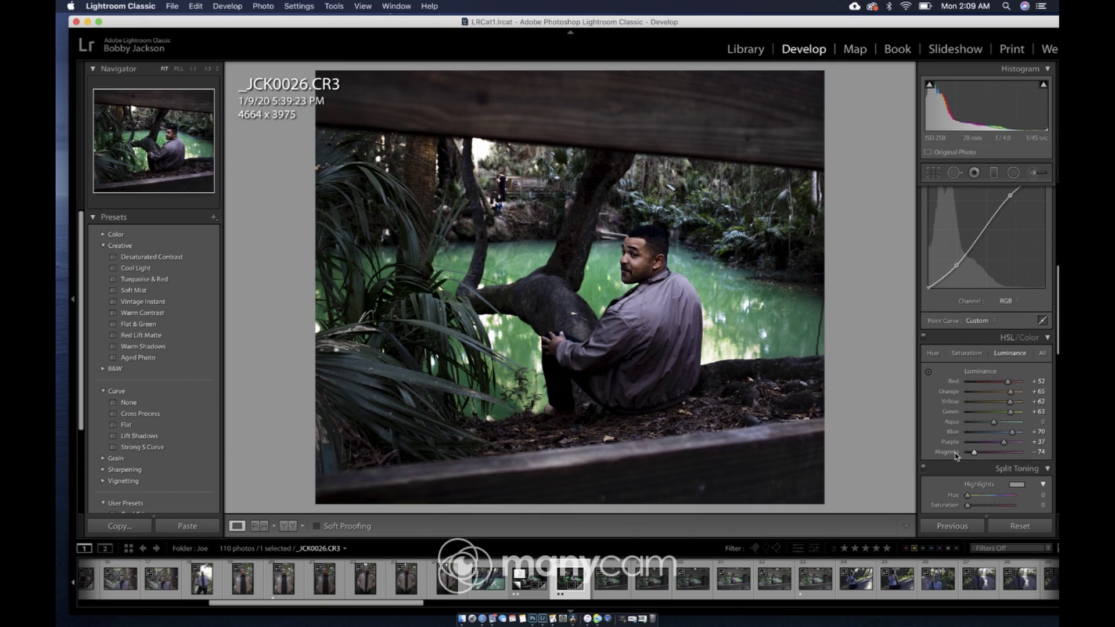
- Set the HSL saturation of Red to −5, Orange to +24 and Blue to −100
left_click(966, 352)
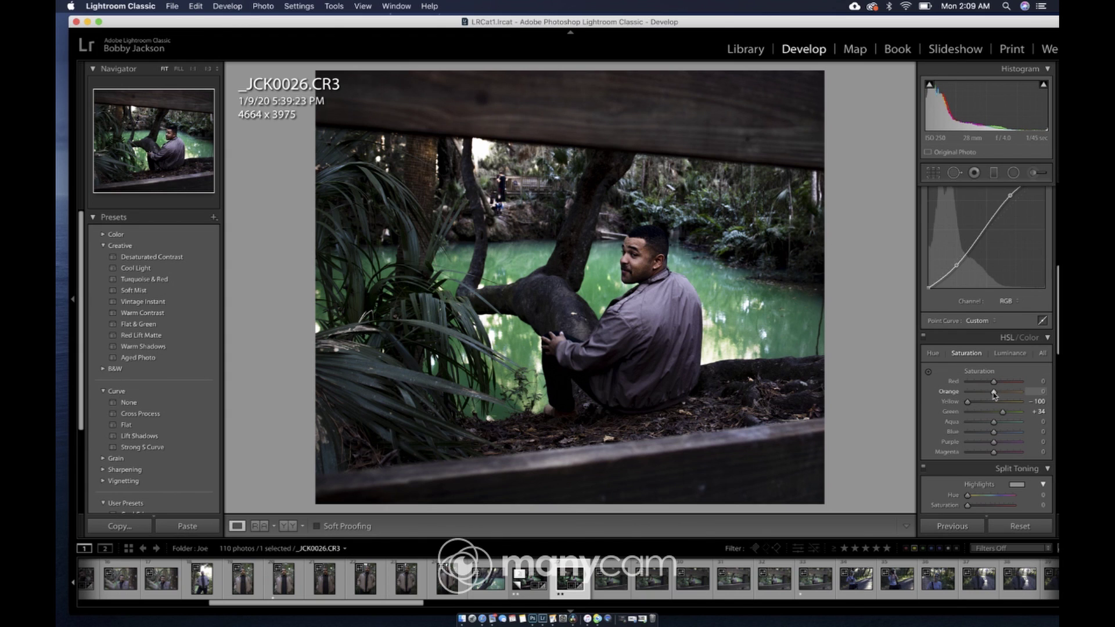
mouse_move(990, 395)
left_mouse_down()
mouse_move(1000, 397)
mouse_move(984, 386)
mouse_move(993, 385)
left_mouse_up()
left_click_drag(994, 438, 953, 441)
left_click_drag(946, 442, 1058, 430)
left_click_drag(1058, 421, 829, 428)
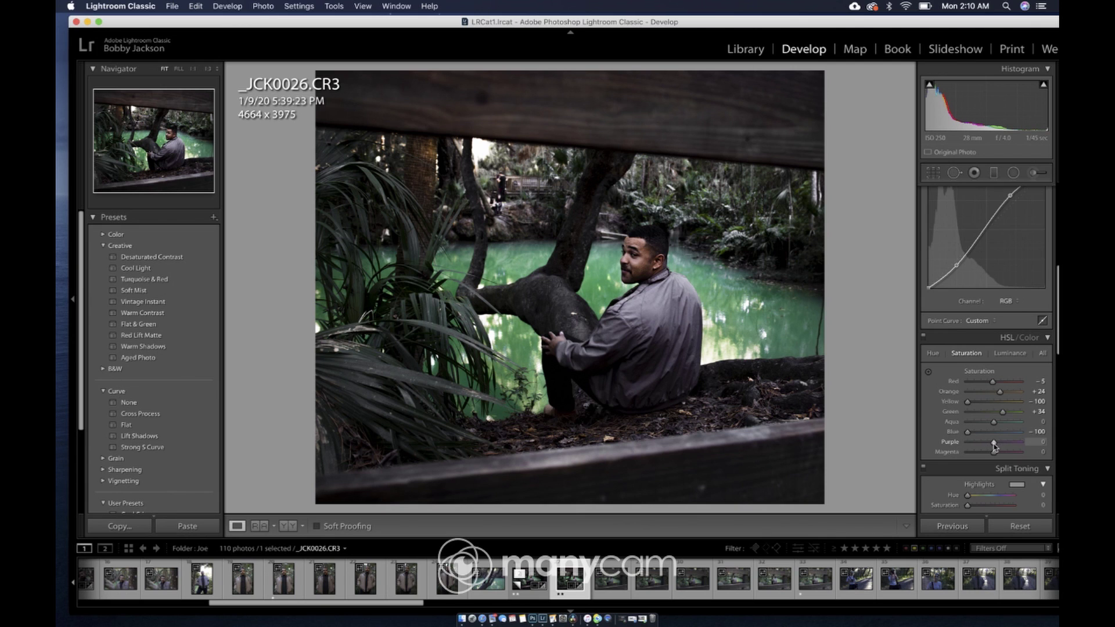
- Set Purple saturation to −21 and Magenta saturation to −100, and increase Aqua saturation
left_click_drag(994, 446, 947, 458)
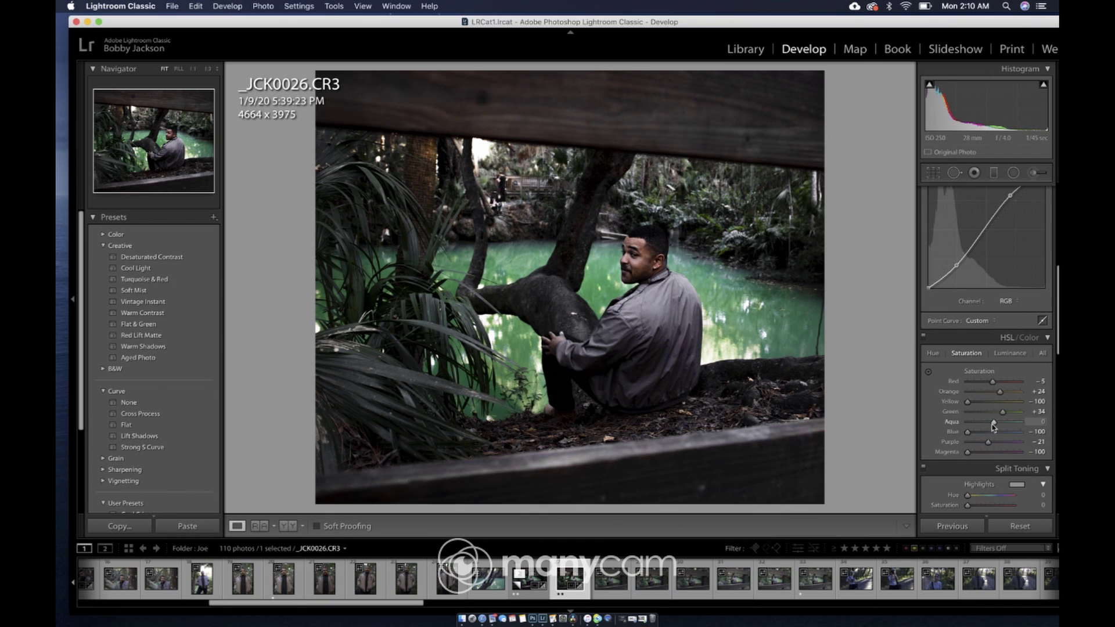
mouse_move(992, 425)
left_mouse_down()
mouse_move(965, 427)
mouse_move(1013, 424)
left_mouse_up()
- Darken the HSL luminance: Red −27, Orange −40, Yellow −41, Green −50, Aqua −44, Blue −44 and Purple −49
left_click(1009, 353)
mouse_move(995, 423)
left_mouse_down()
mouse_move(975, 425)
mouse_move(981, 440)
left_mouse_up()
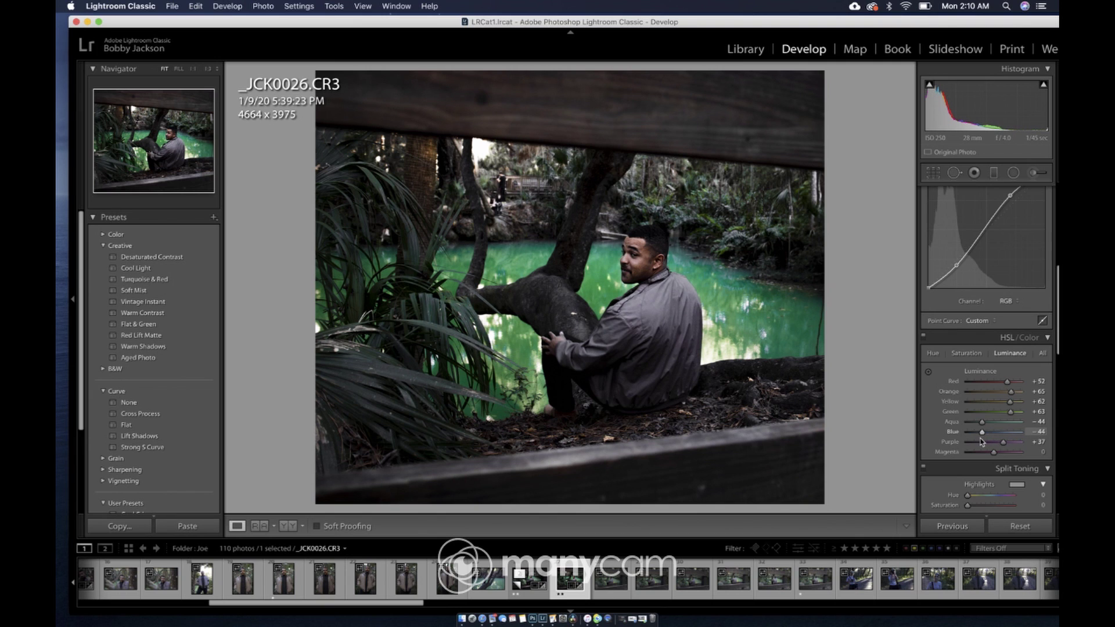
left_click(982, 441)
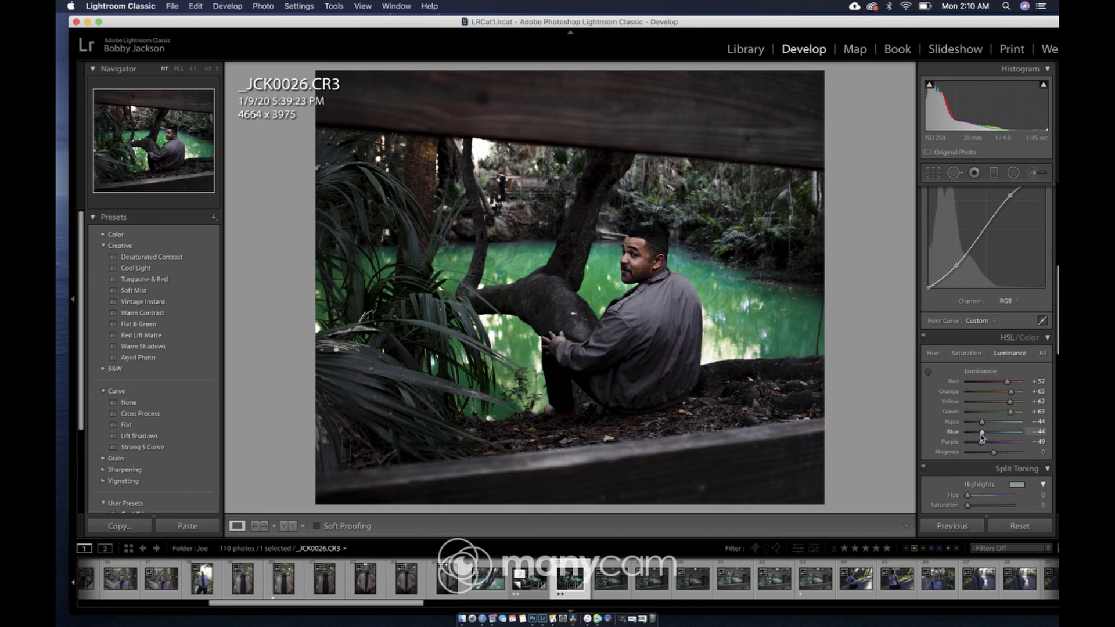
left_click(986, 382)
left_click(983, 392)
left_click(983, 401)
left_click(980, 412)
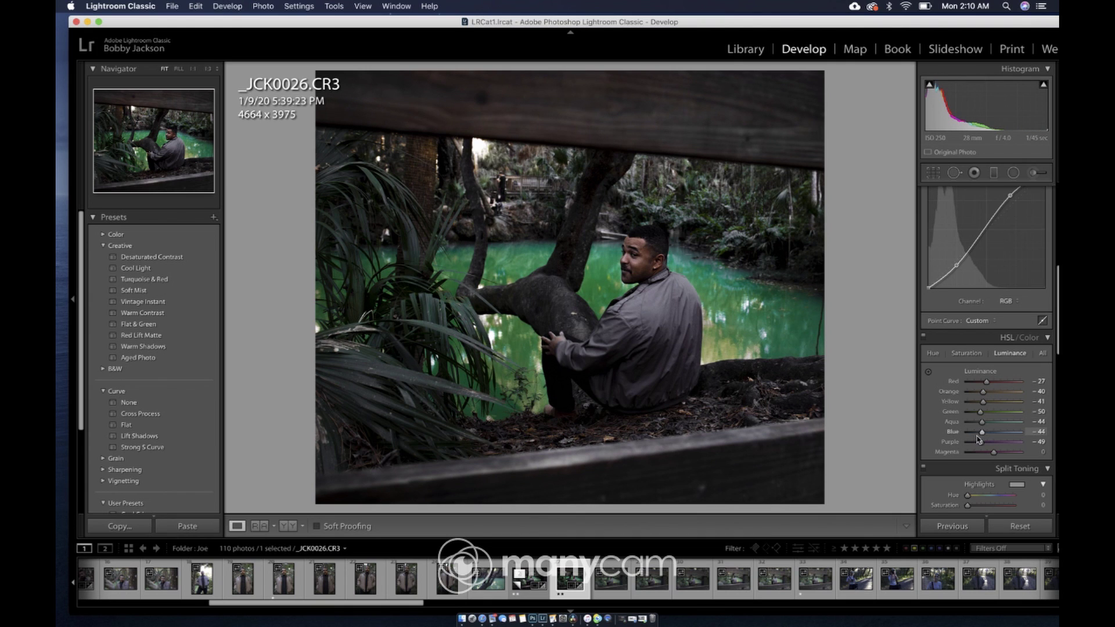
- Undo the recent HSL luminance darkening of all colours and set Aqua luminance to −35
key("super+z")
key("super+z")
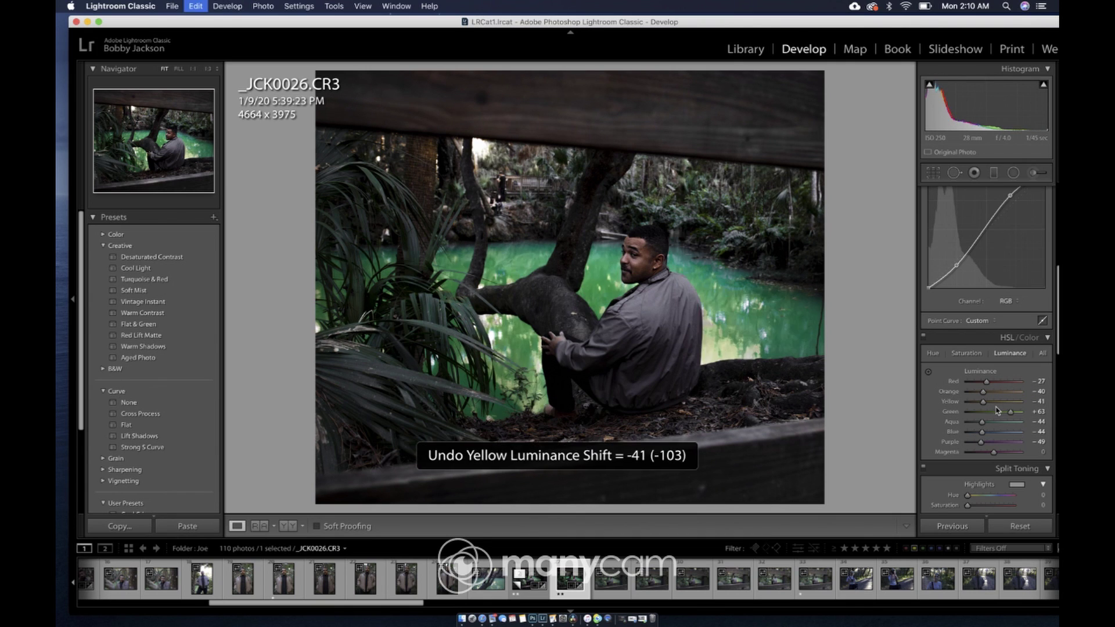
key("super+z")
key("super+z")
key("super+z")
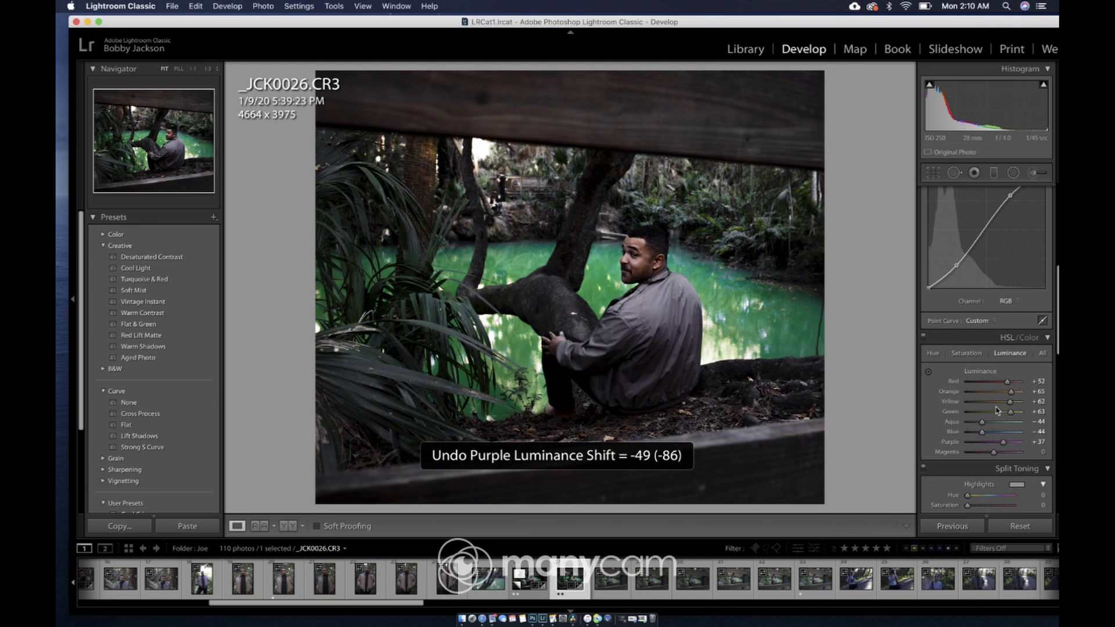
key("super+z")
key("super+z")
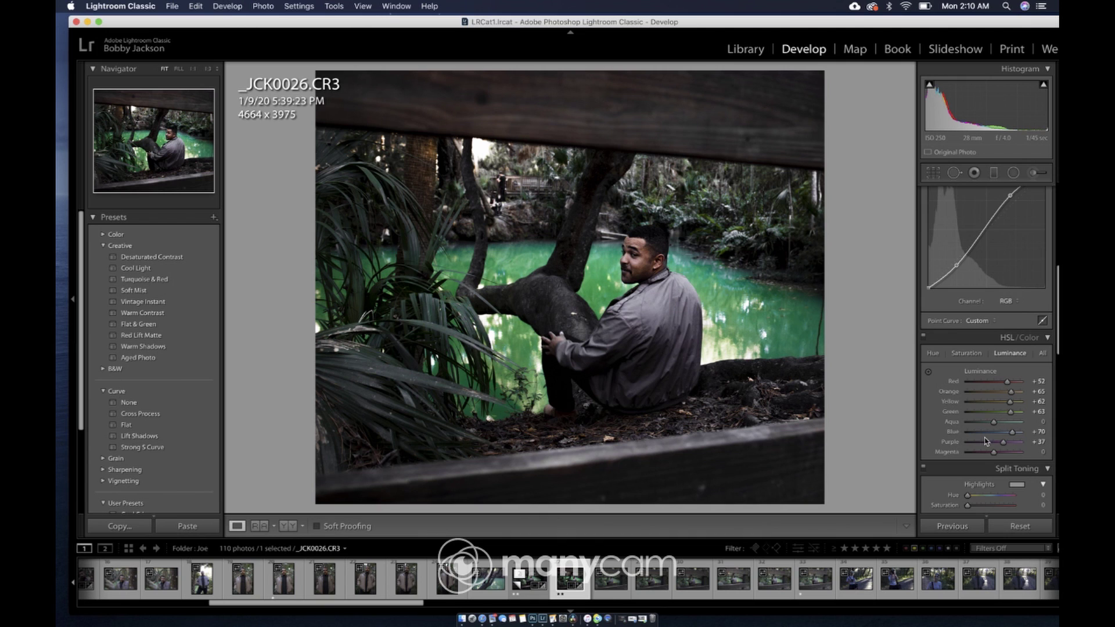
left_click_drag(993, 421, 984, 425)
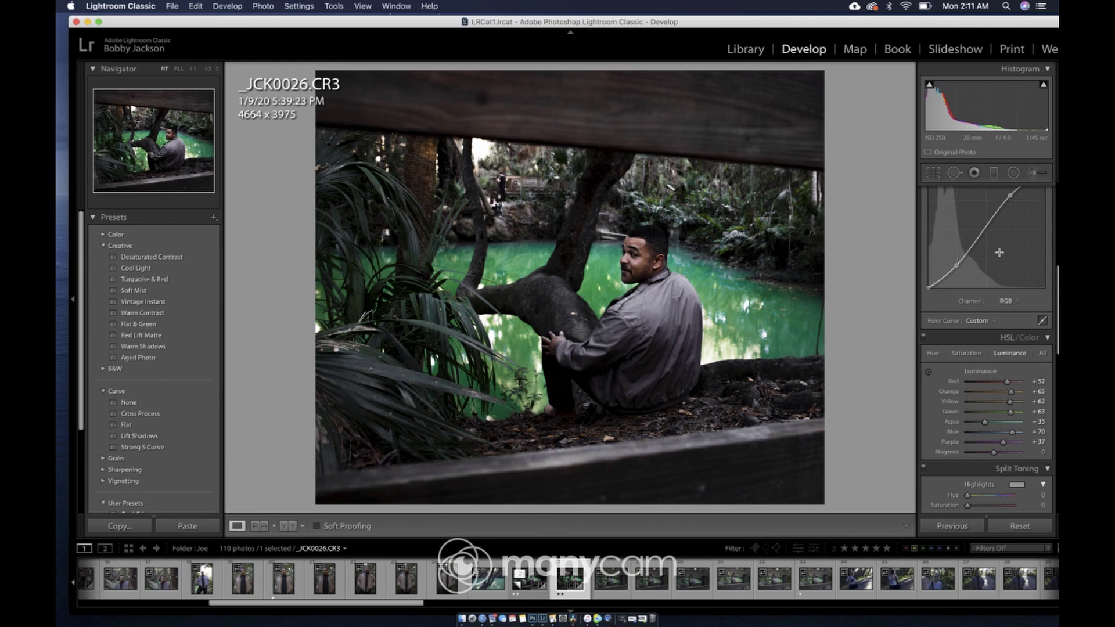
- Reshape the RGB tone curve with a raised black point, a lifted highlight point, a shadow point near 30/26 % and an added midtone point
scroll(998, 284, "up", 3)
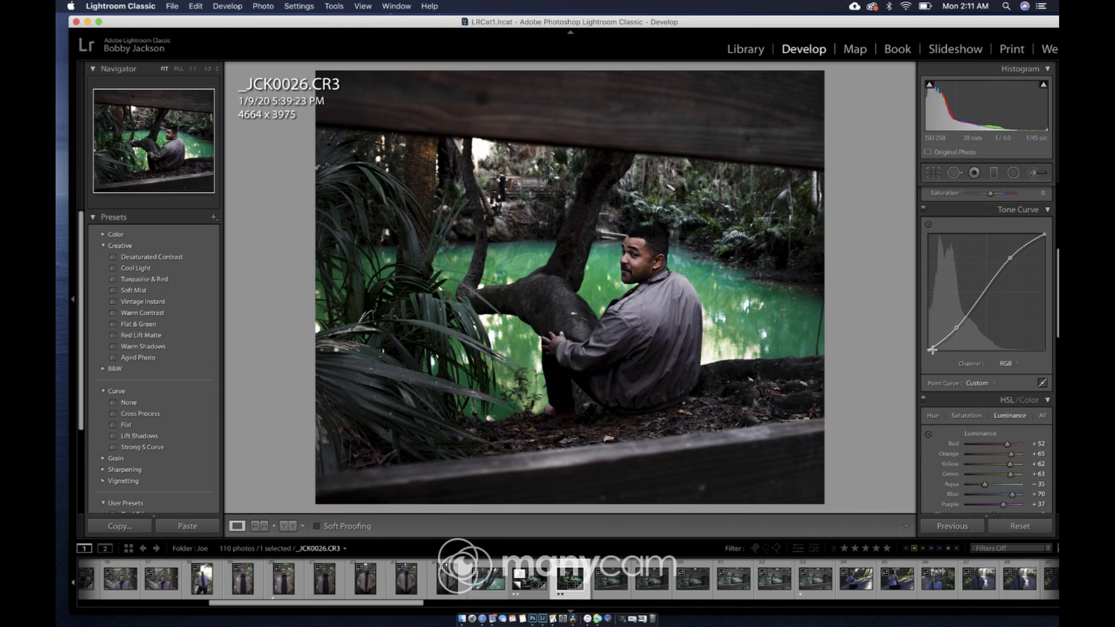
left_click_drag(929, 349, 869, 348)
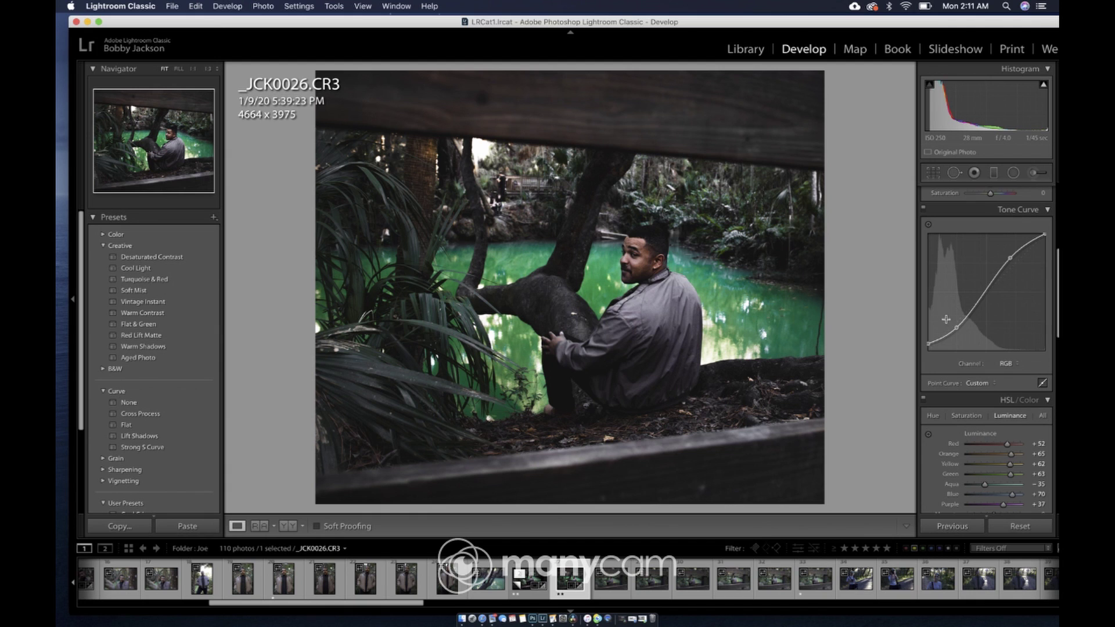
left_click_drag(956, 327, 958, 331)
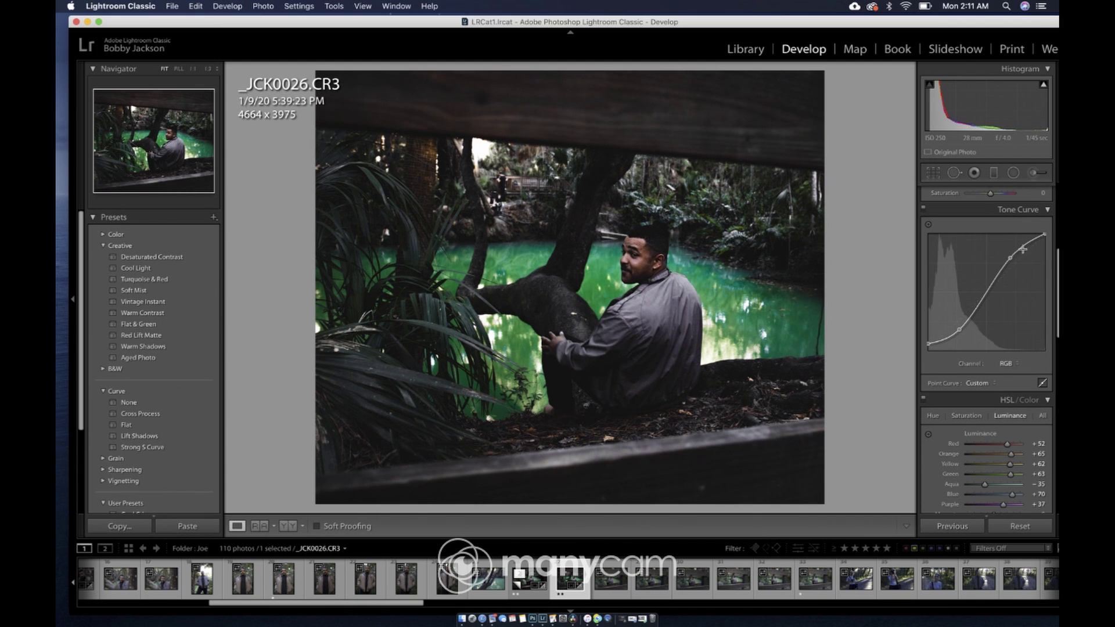
left_click_drag(1010, 258, 1011, 258)
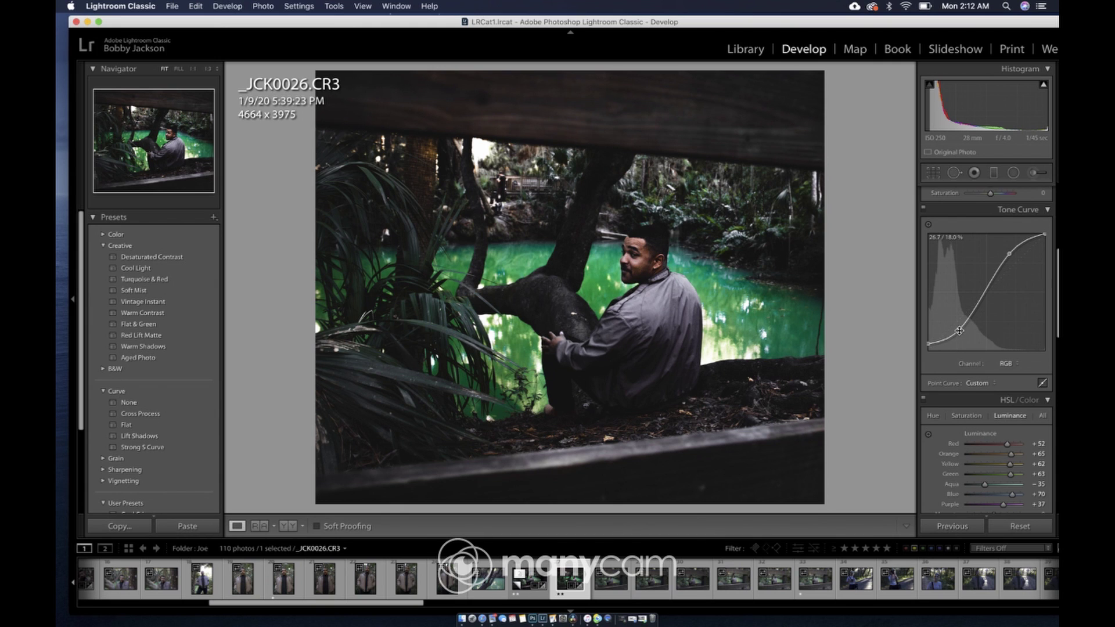
left_click_drag(960, 331, 963, 323)
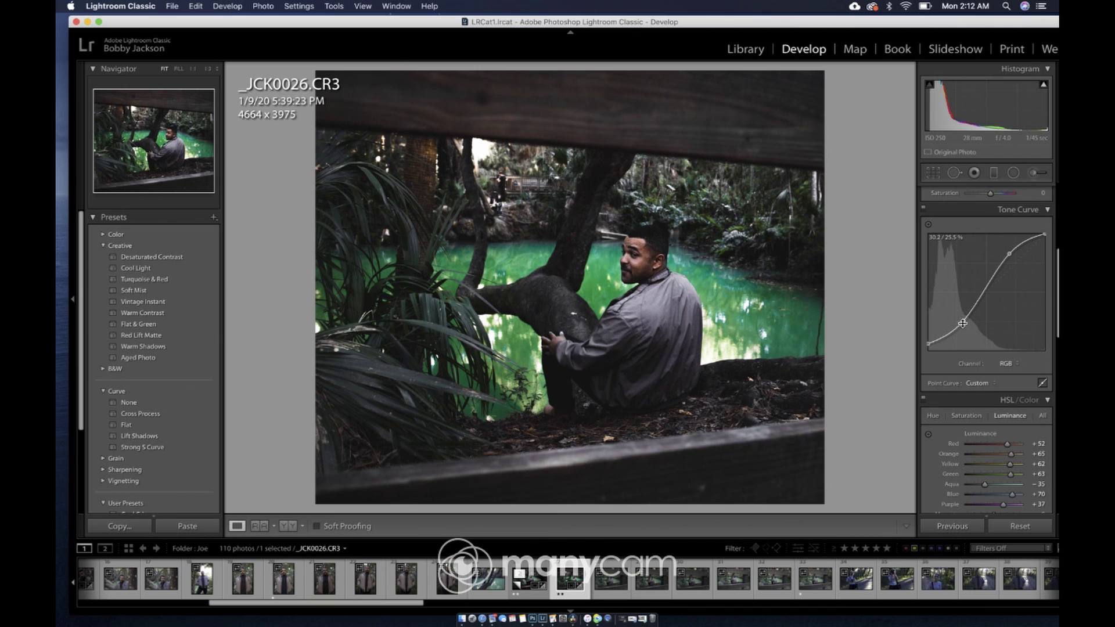
left_click_drag(963, 324, 981, 300)
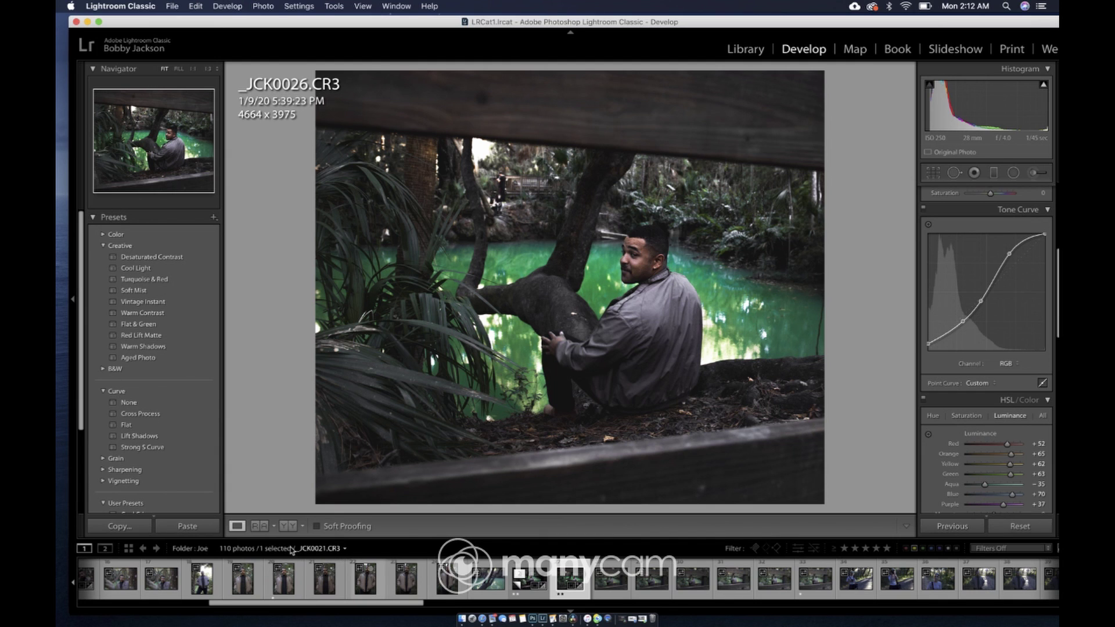
- Compare the pond portrait before and after, and open the alley portrait from the 258-photo TFF shoots folder for developing
left_click(289, 526)
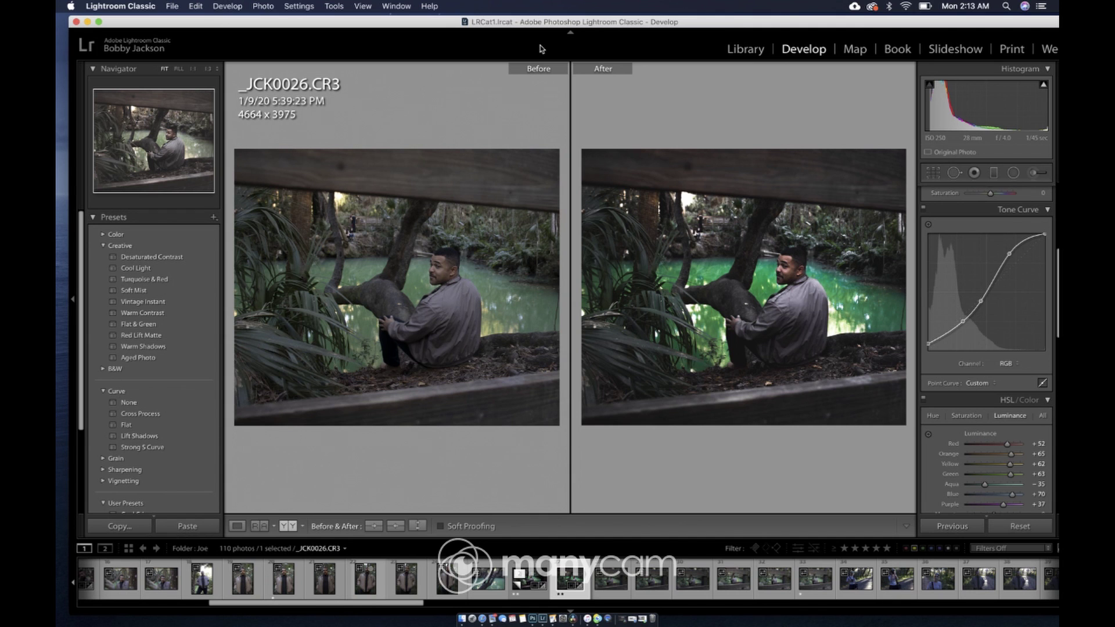
key("e")
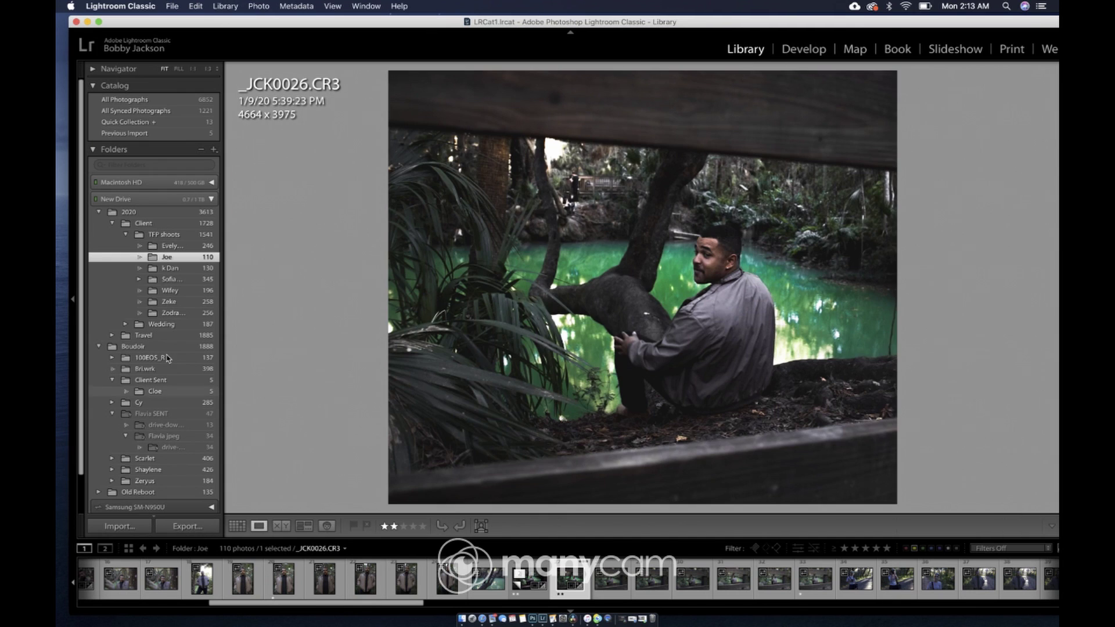
left_click(186, 306)
key("d")
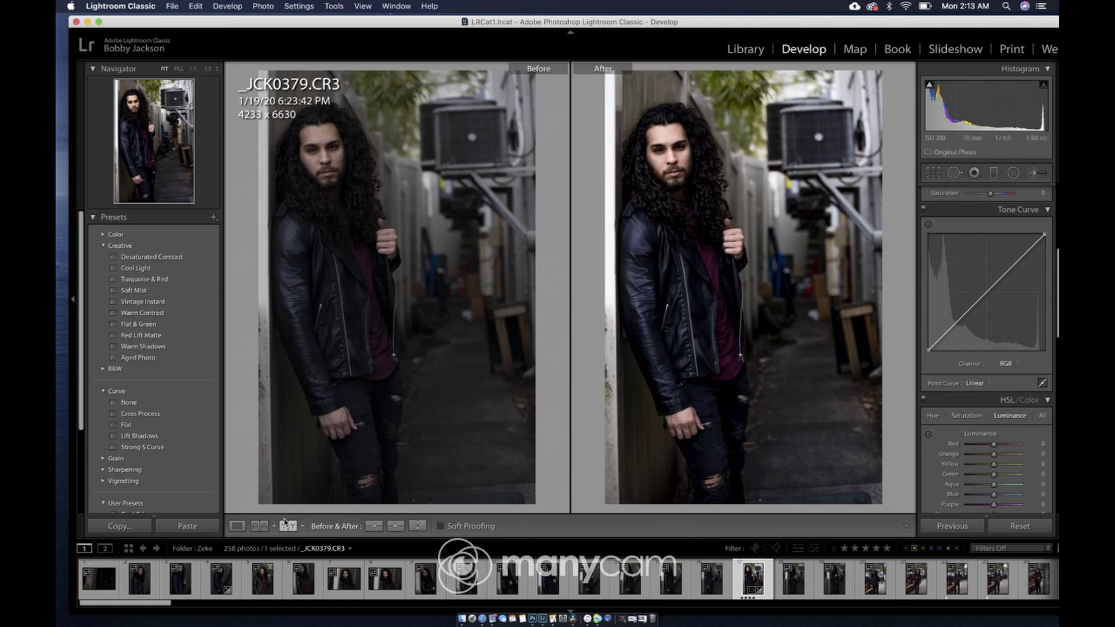
- Create a virtual copy of the alley portrait, reset its edits and show it without the before/after comparison
left_click(286, 525)
left_click(286, 525)
key("super+apostrophe")
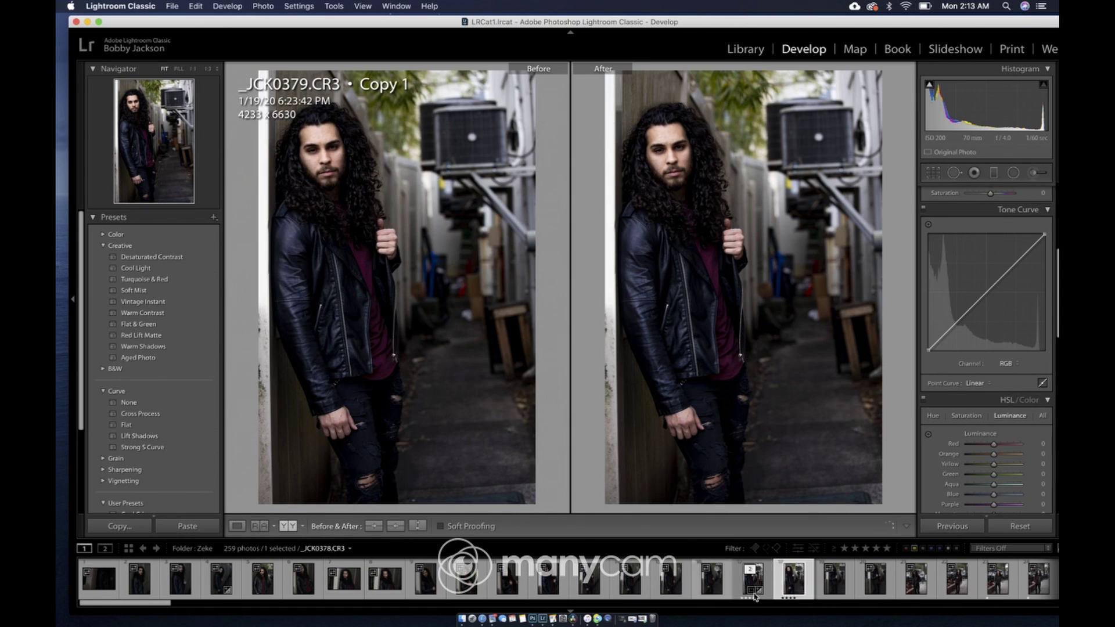
key("y")
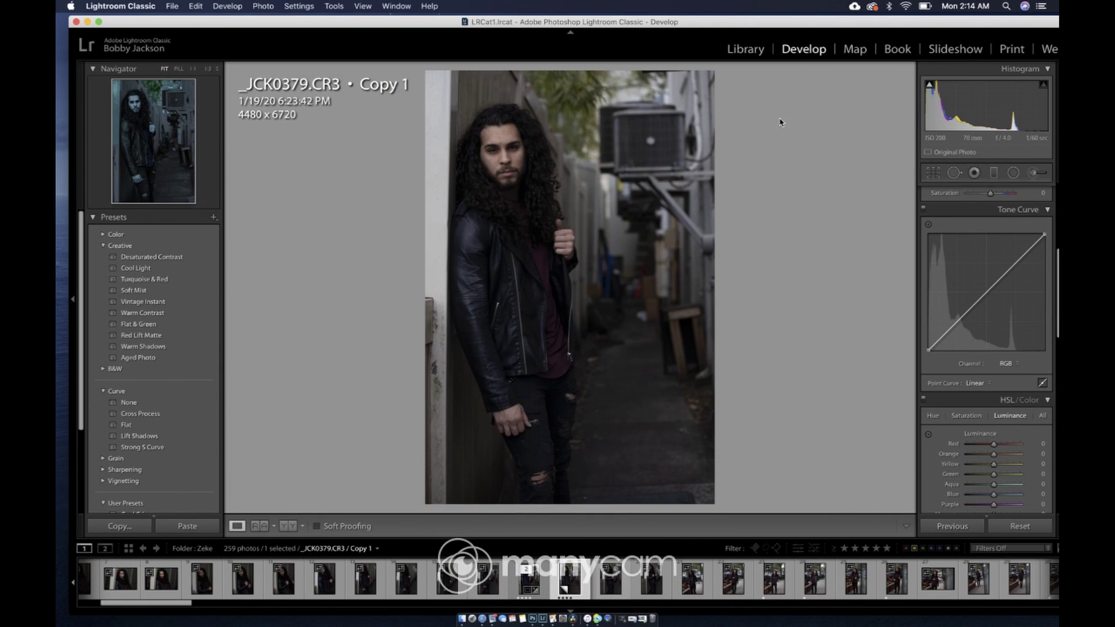
- Crop the copy to 4214 x 6489, trimming the photo's left edge, and straighten it to −0.63 along the white post
key("r")
left_click_drag(823, 264, 822, 272)
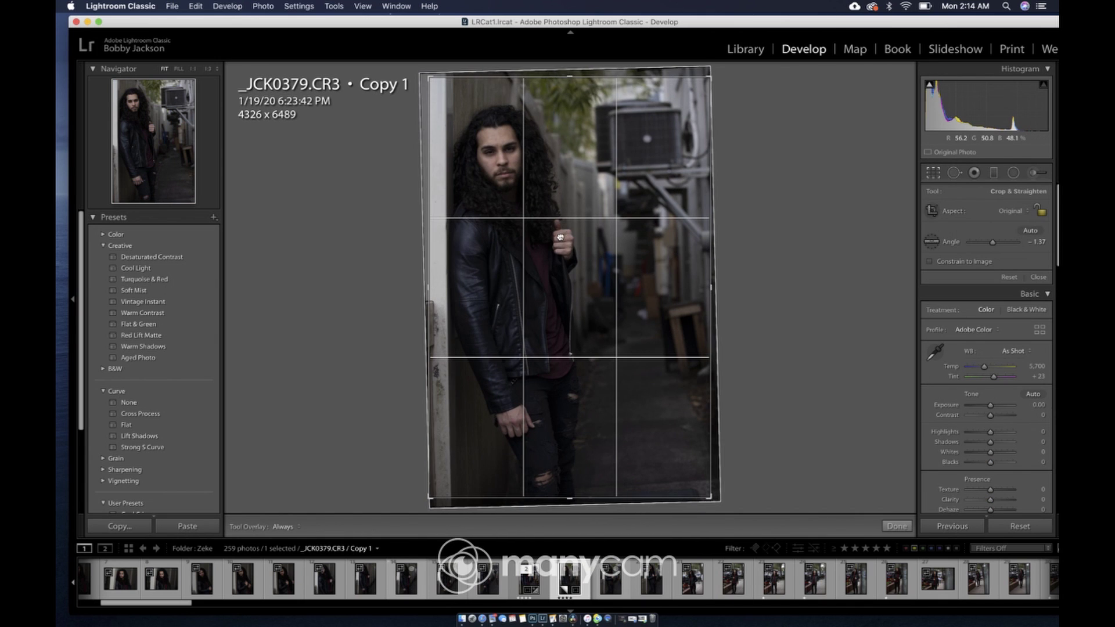
left_click_drag(430, 248, 434, 250)
left_click_drag(558, 302, 575, 310)
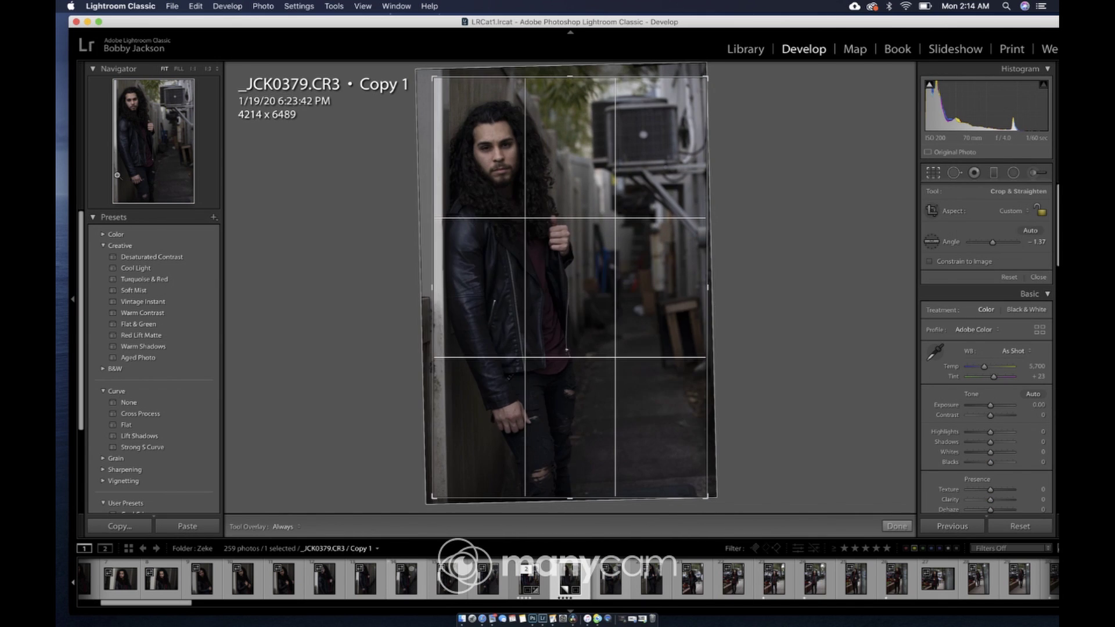
left_click_drag(993, 242, 993, 242)
left_click(931, 241)
left_click_drag(442, 128, 446, 415)
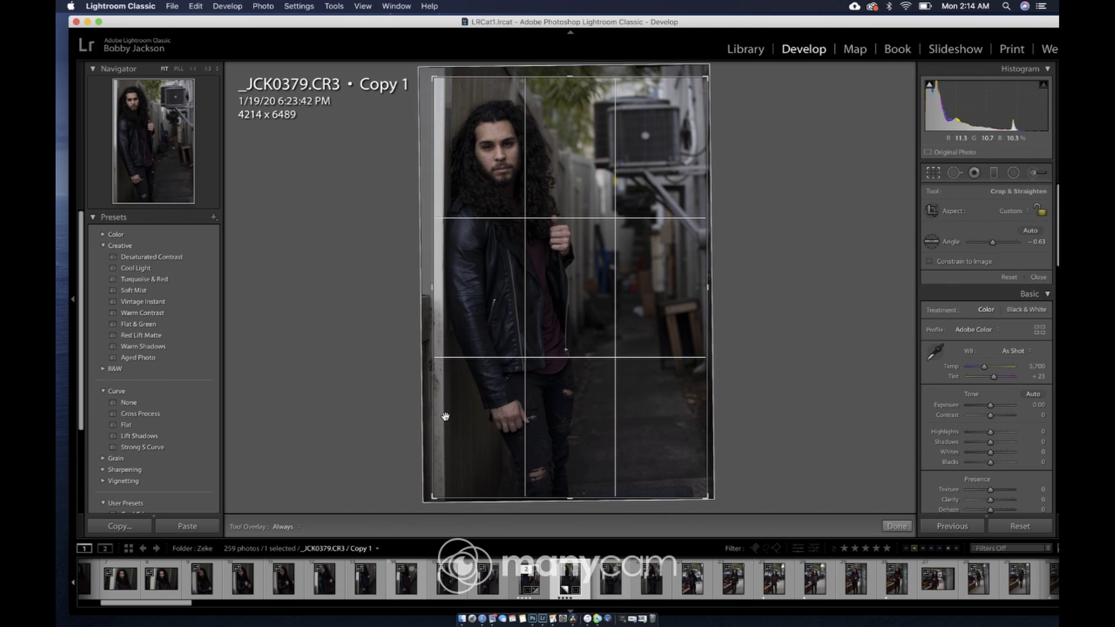
left_click(897, 526)
- Shape an S-shaped RGB tone curve on the alley portrait with a lowered shadow point and a raised highlight point
scroll(987, 407, "down", 5)
left_click_drag(958, 430, 962, 433)
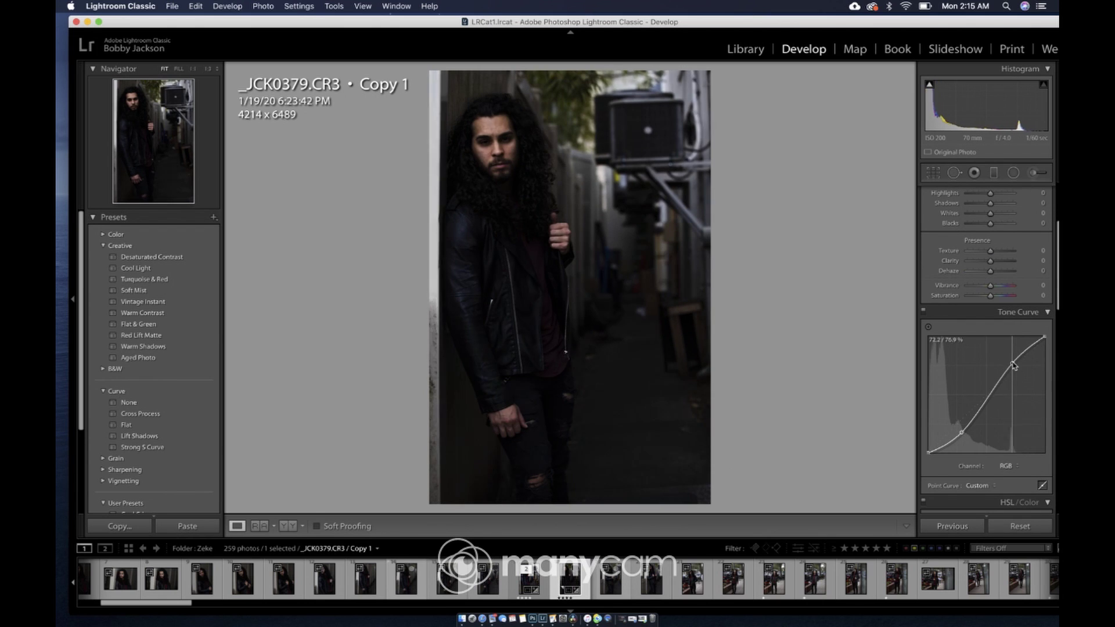
left_click_drag(1012, 369, 1012, 361)
left_click(929, 85)
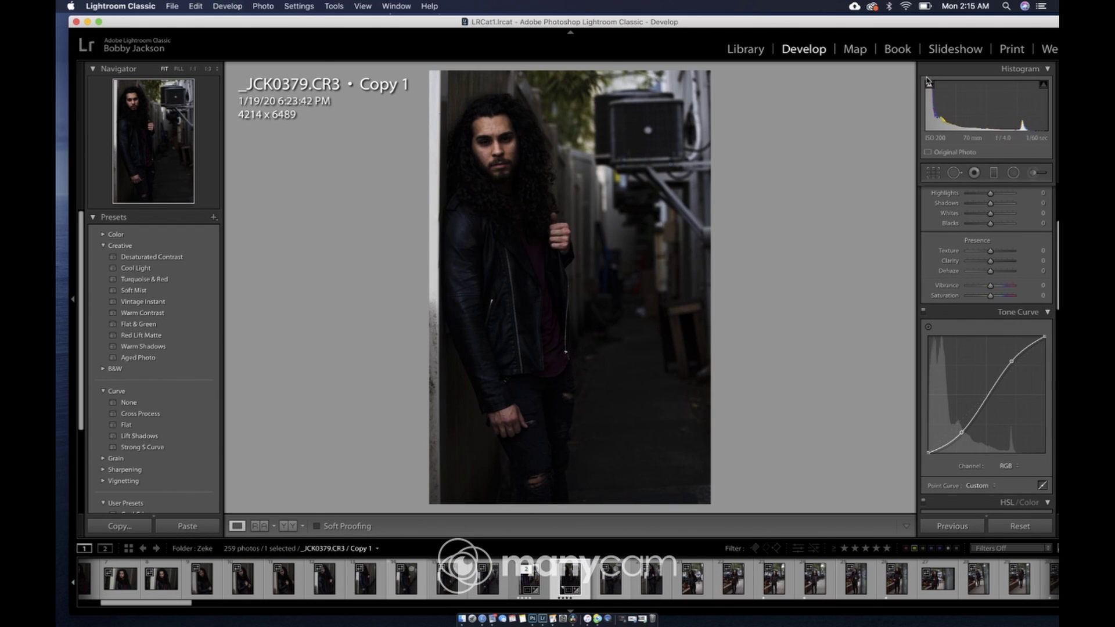
- Set Exposure to +0.30, Highlights to +34, Shadows to +100 and Blacks to −35, and try Contrast at −67
scroll(994, 283, "up", 3)
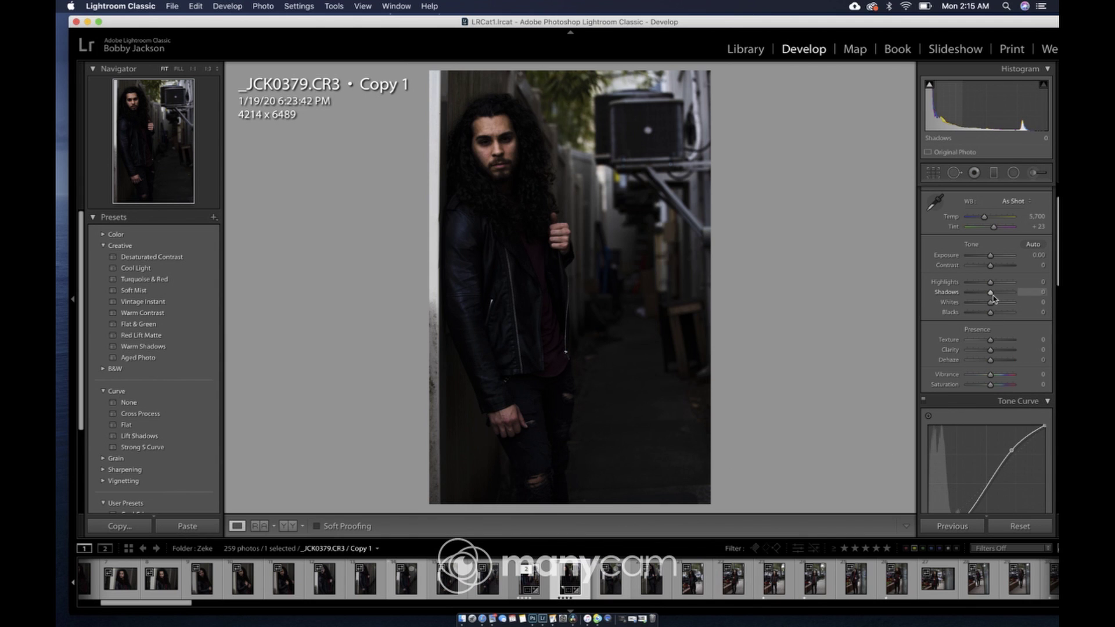
left_click_drag(990, 292, 1013, 292)
left_click_drag(990, 256, 997, 263)
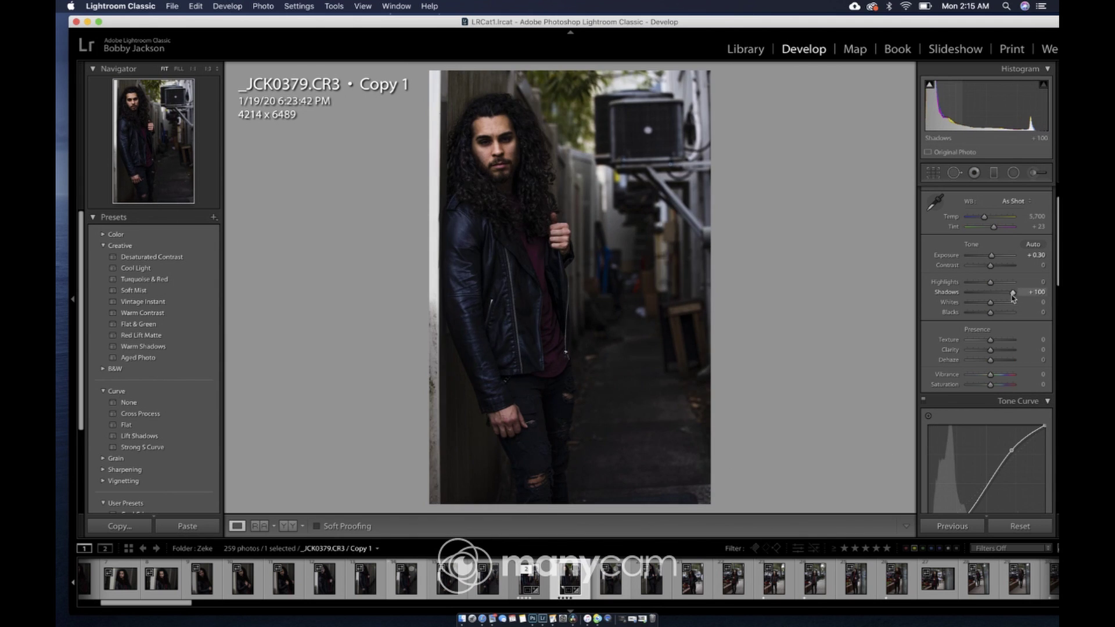
scroll(981, 325, "down", 3)
scroll(982, 360, "up", 5)
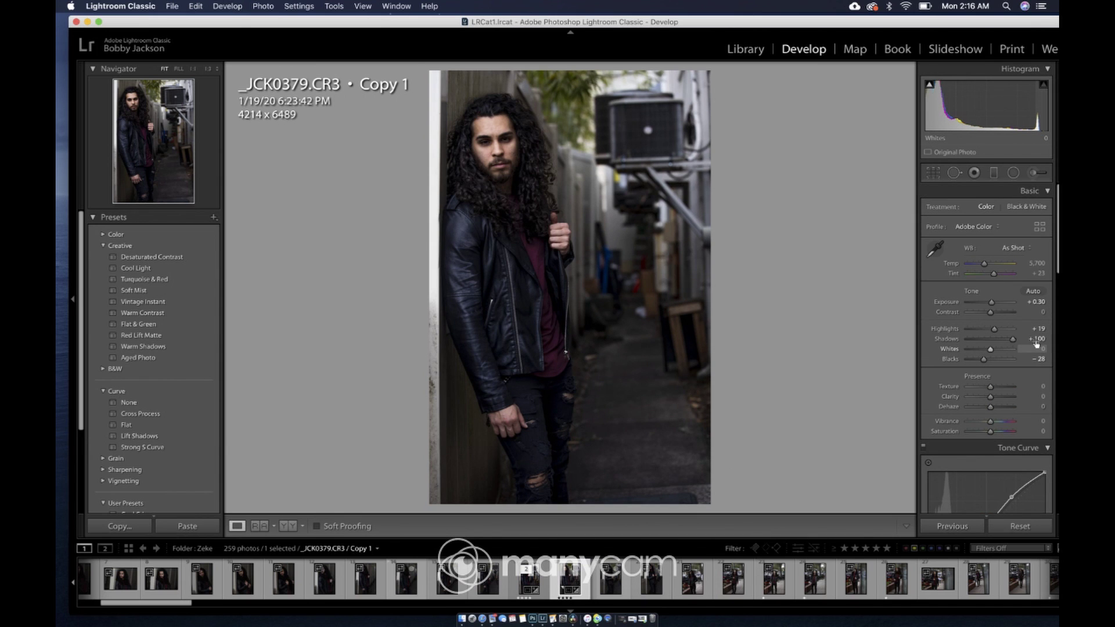
left_click_drag(983, 360, 1000, 330)
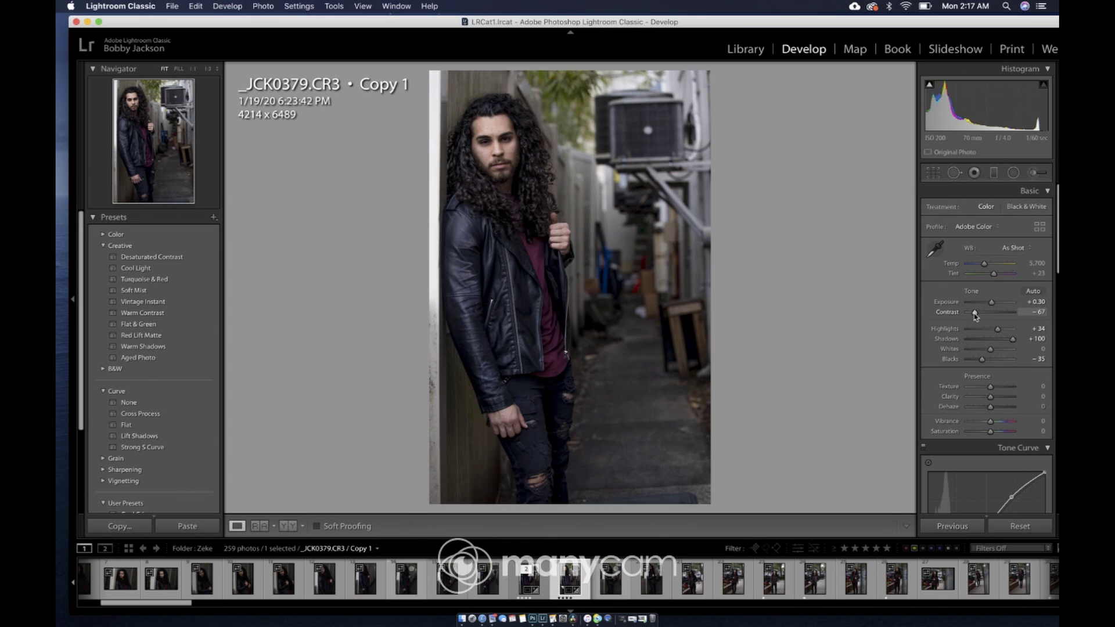
- Adjust the HSL Orange luminance, set Blue saturation to −100 and reduce Yellow saturation
scroll(990, 299, "down", 8)
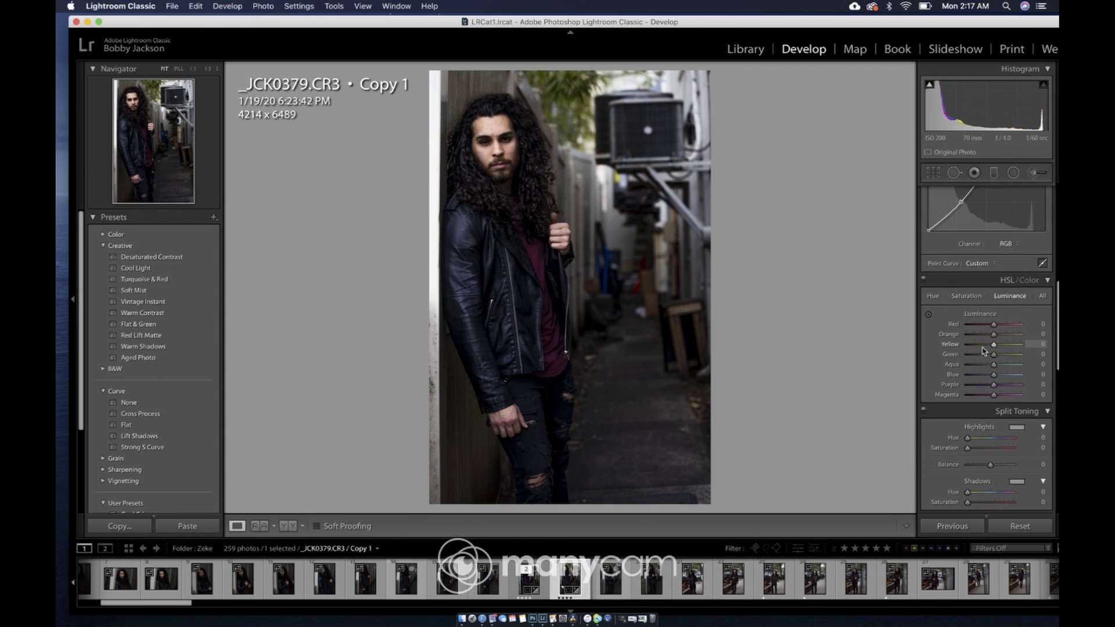
left_click_drag(994, 337, 703, 338)
left_click(967, 296)
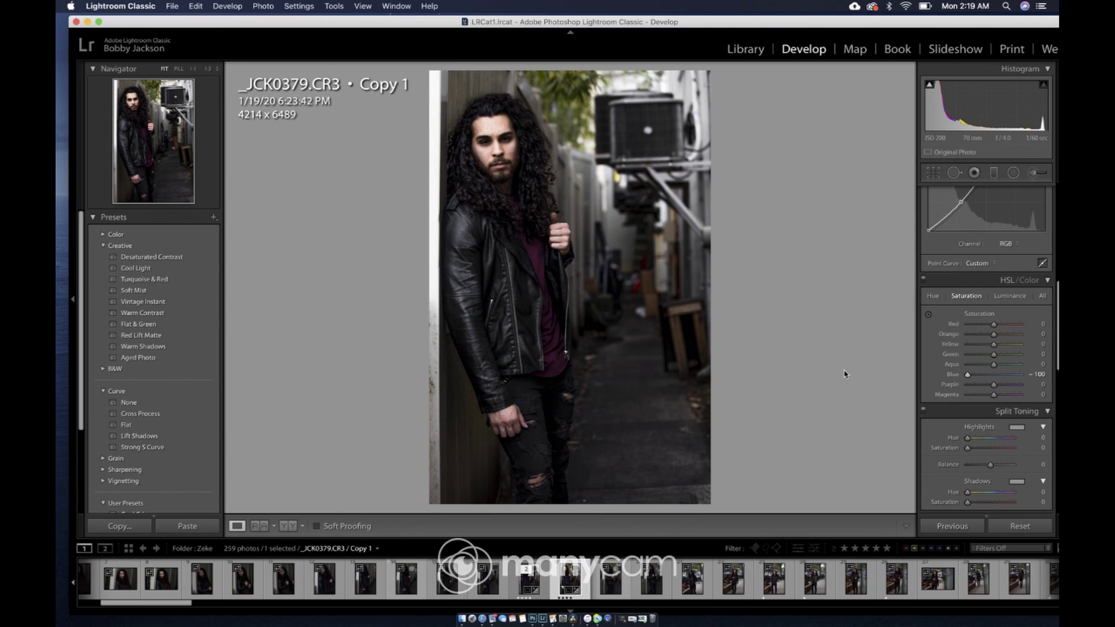
left_click_drag(994, 343, 849, 337)
- Brighten the man's eyes with a size 6 adjustment brush, setting its Shadows to 100 and Exposure to 0.59
left_click(500, 99)
key("k")
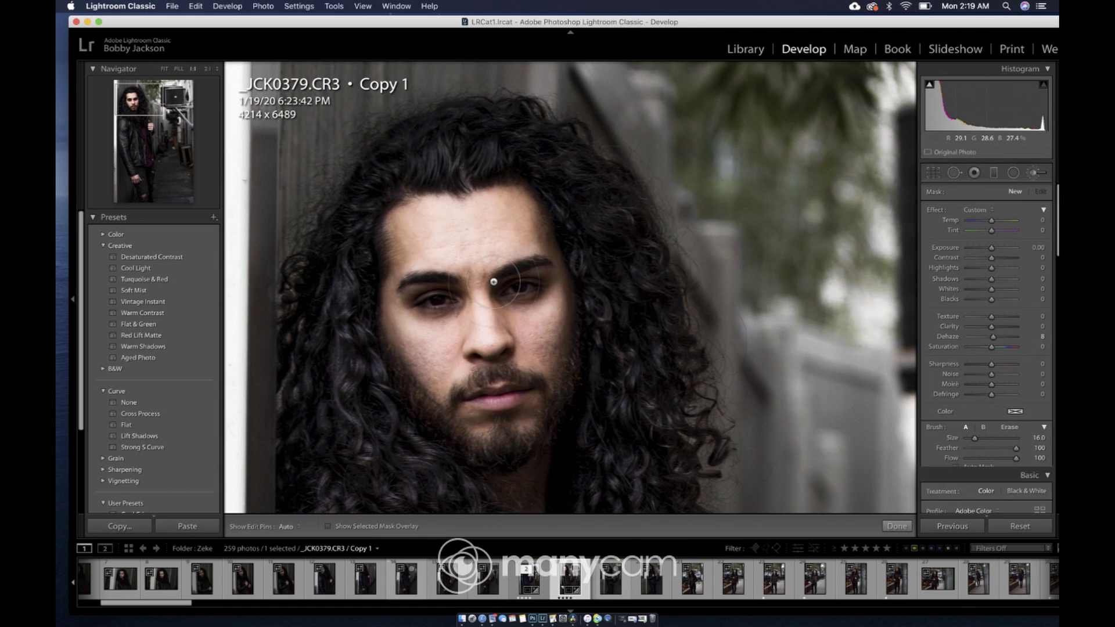
left_click(535, 280)
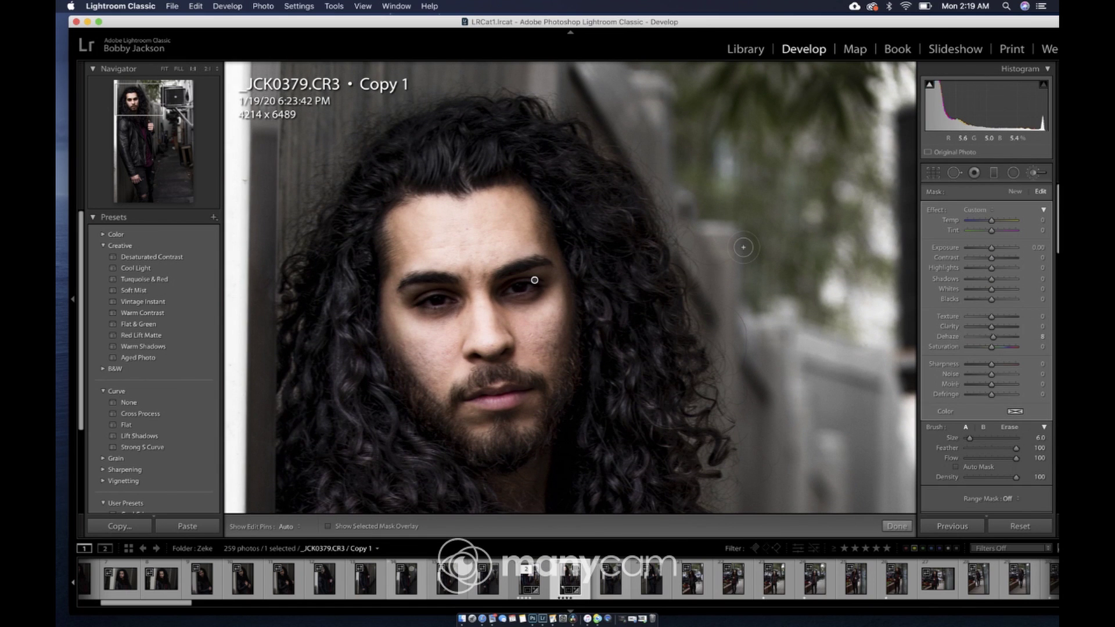
mouse_move(991, 278)
left_mouse_down()
mouse_move(1016, 278)
mouse_move(995, 248)
left_mouse_up()
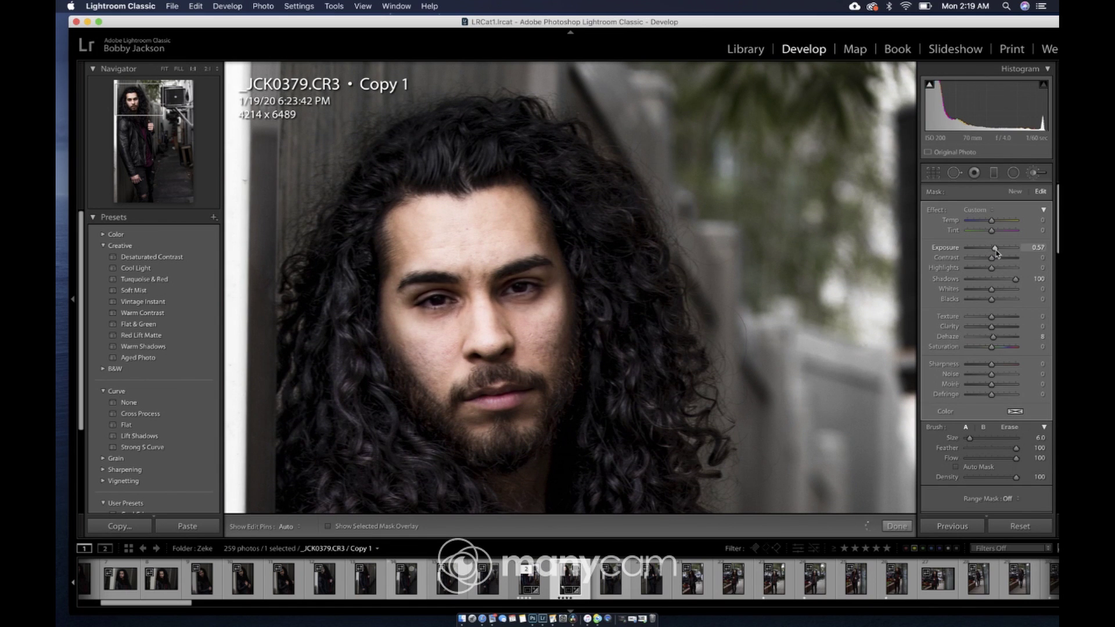
left_click(897, 526)
- Set the eye brush adjustment's Texture to 54, close the brush and return to the full photo
left_click(524, 154)
left_click(524, 155)
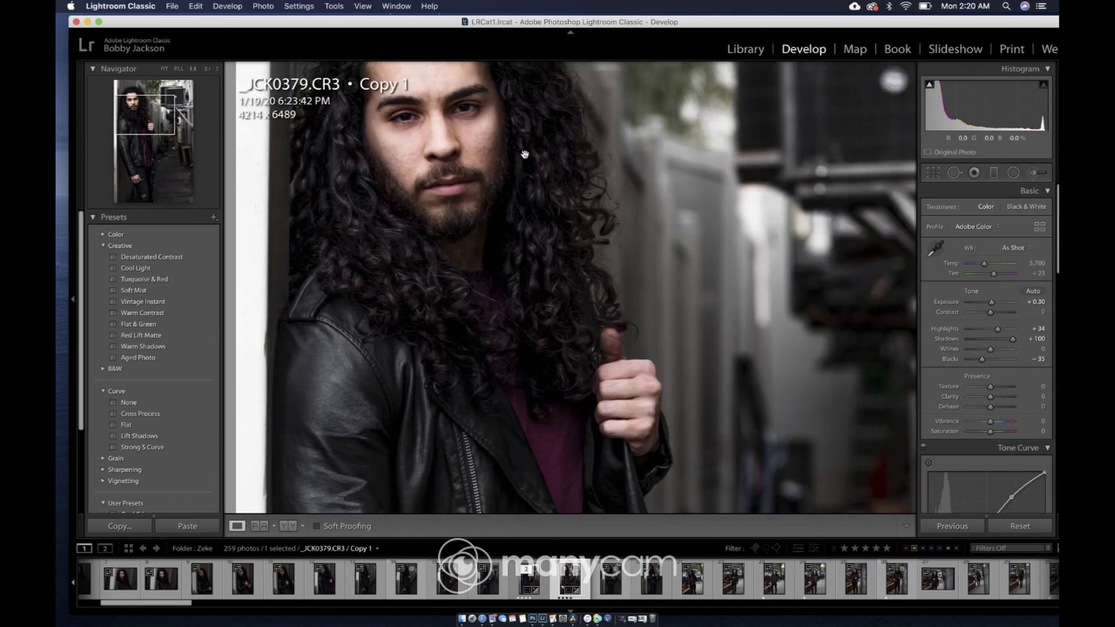
left_click_drag(525, 155, 536, 236)
key("k")
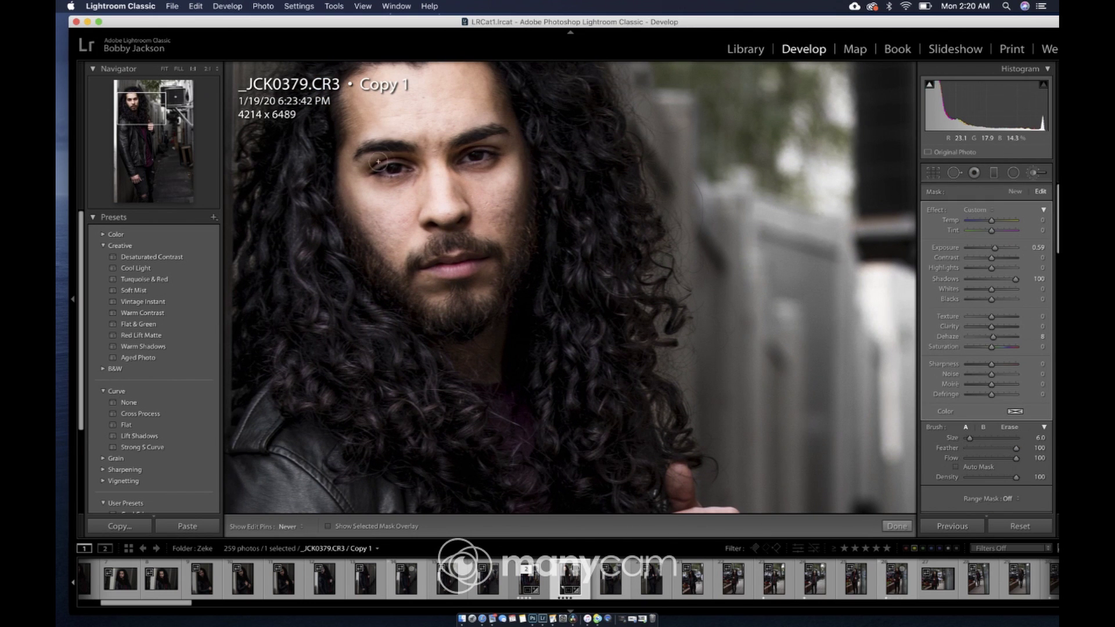
left_click_drag(952, 317, 966, 321)
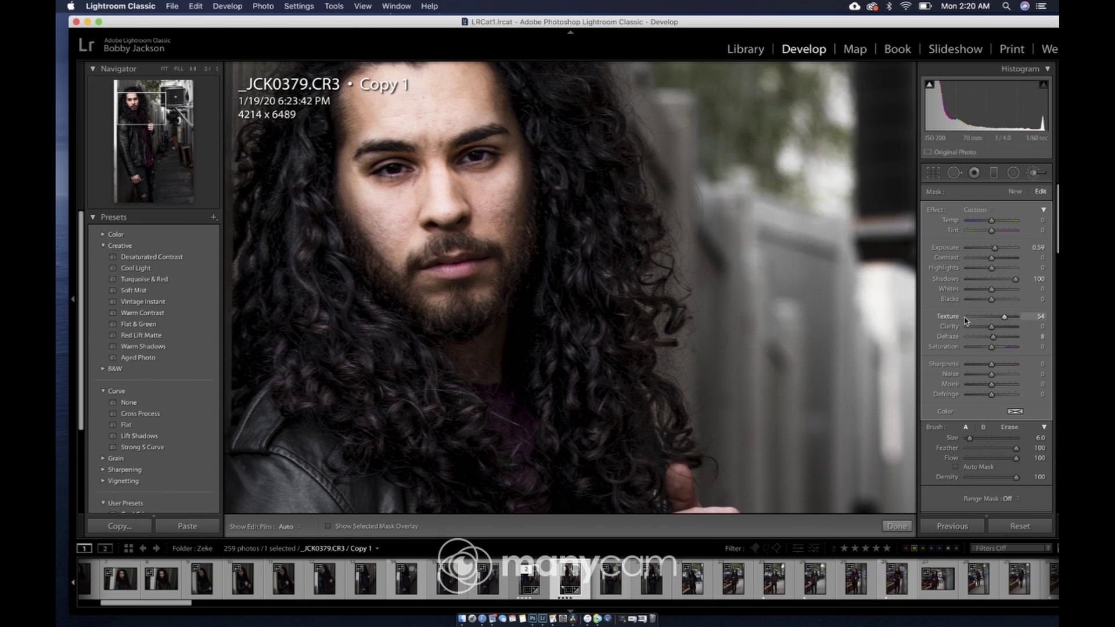
key("k")
left_click(842, 378)
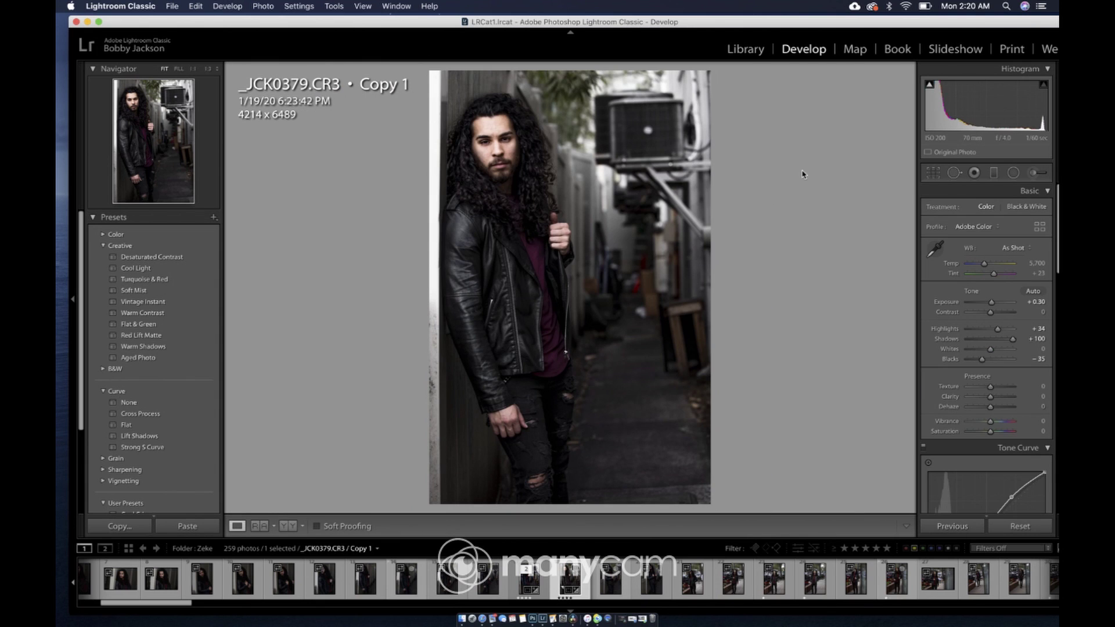
- Set the HSL luminance of Red to +10, Orange +21, Yellow +100, Green −69, Aqua +4 and Blue +100
scroll(932, 309, "down", 10)
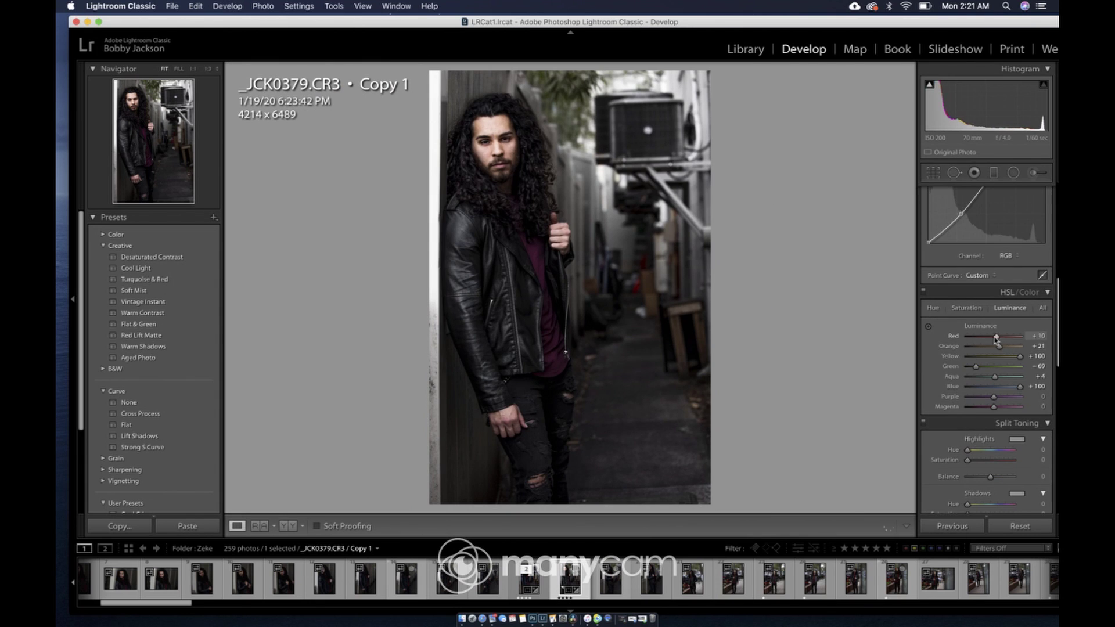
scroll(996, 340, "down", 5)
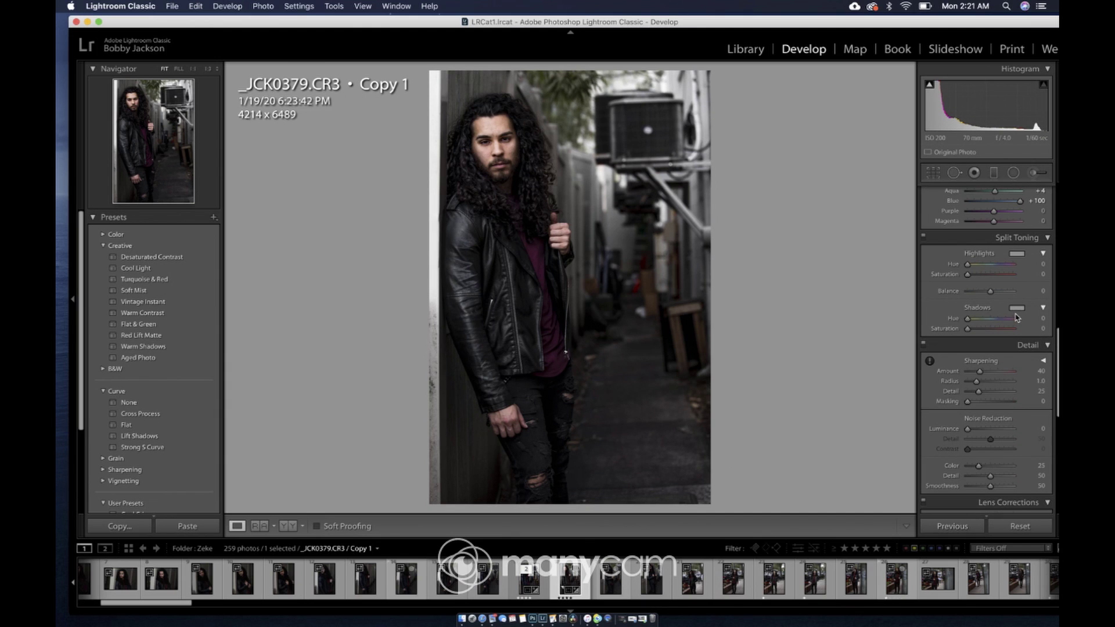